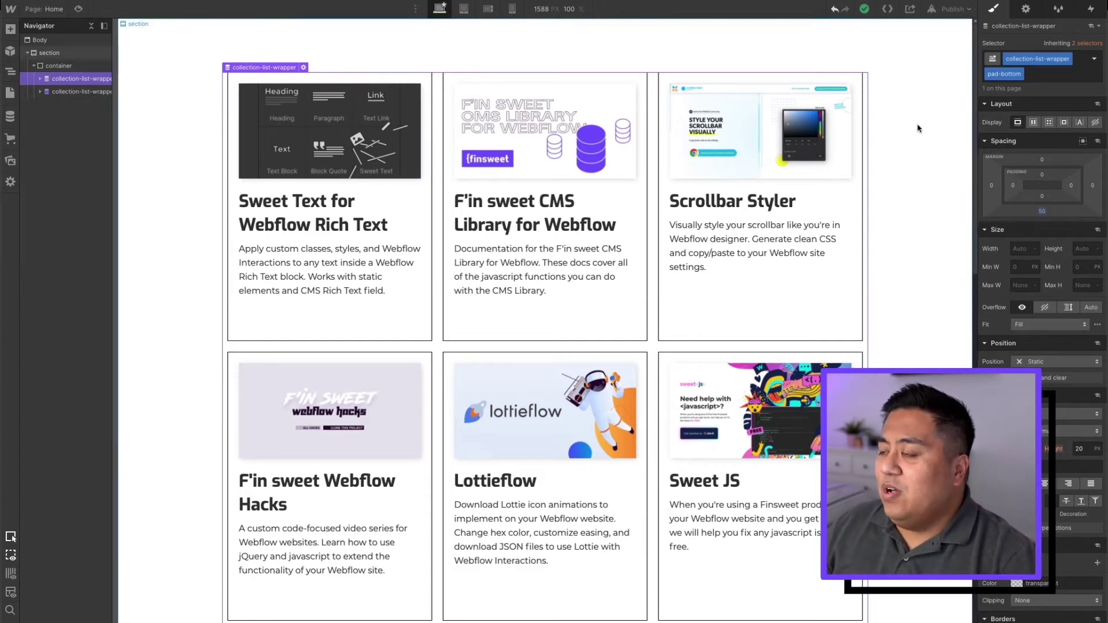
Step: Turn on item pagination for the collection list wrapper that holds the Finsweet products
{"action": "left_click", "coordinate": [1027, 10]}
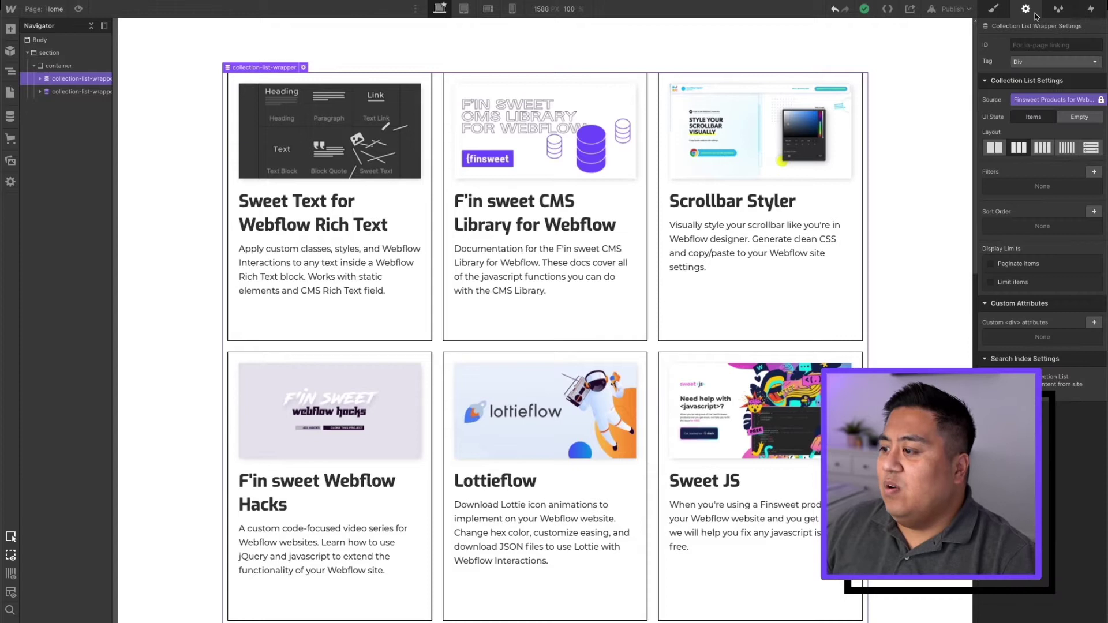
{"action": "left_click", "coordinate": [39, 80]}
{"action": "left_click", "coordinate": [48, 89]}
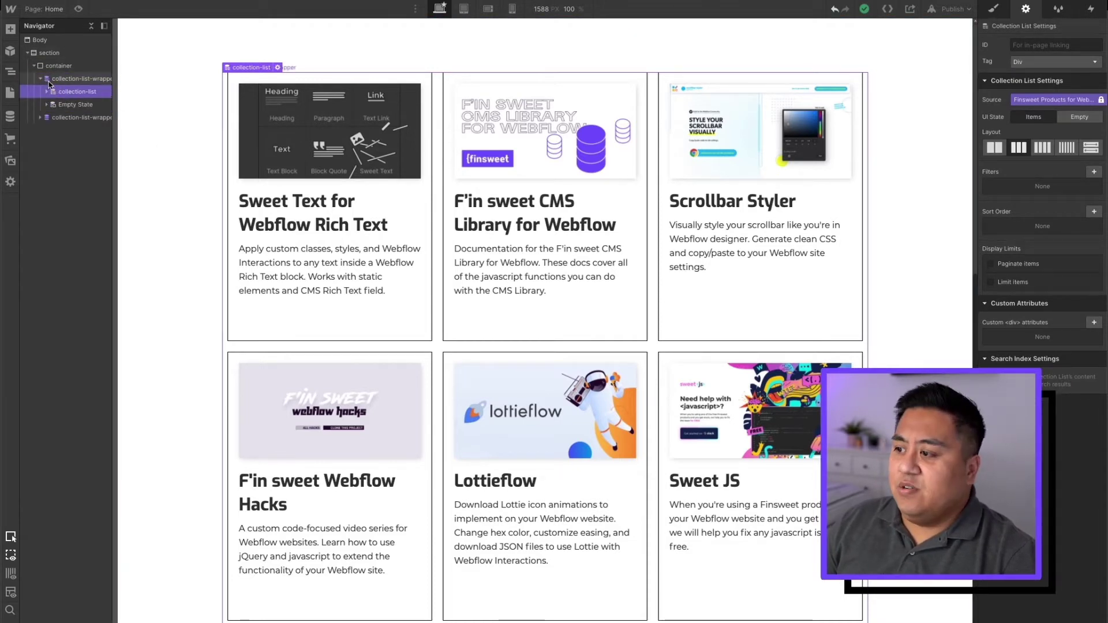
{"action": "left_click", "coordinate": [49, 81]}
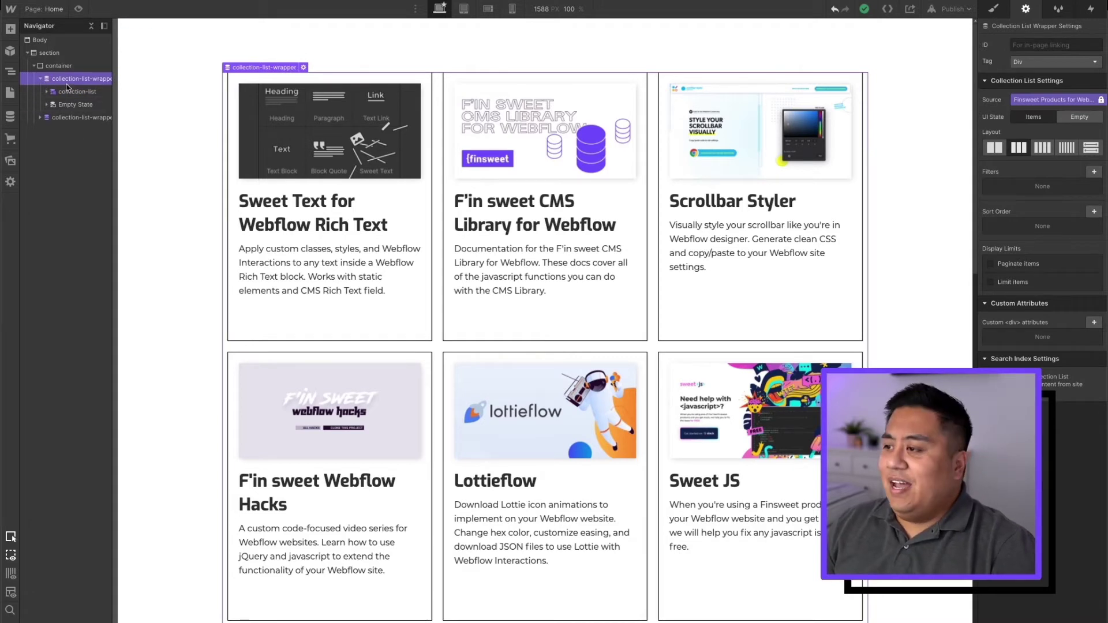
{"action": "left_click", "coordinate": [992, 264]}
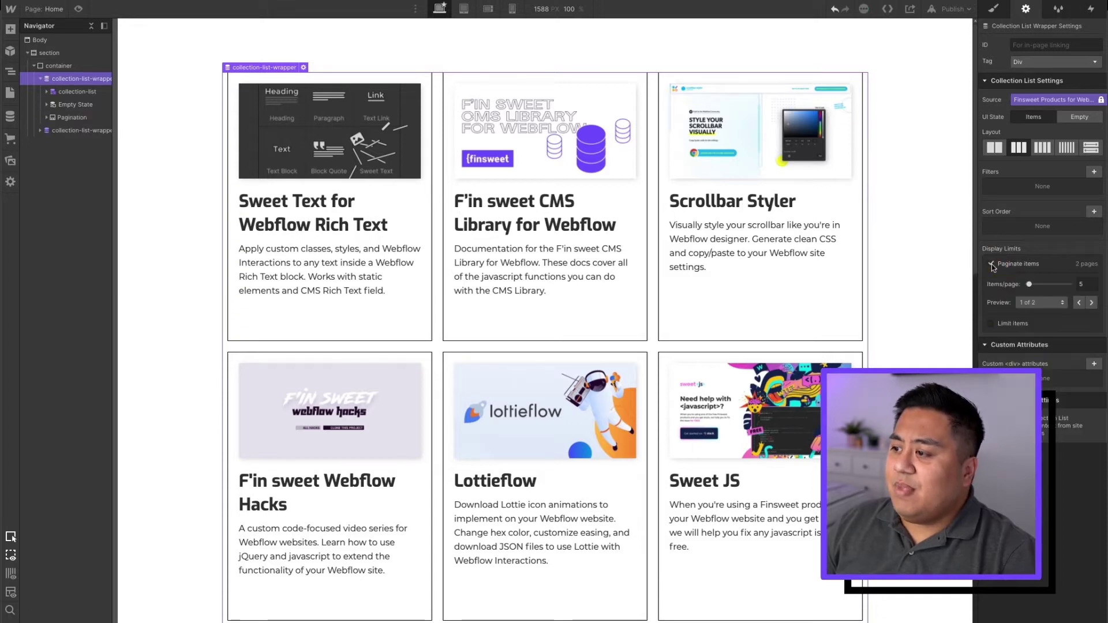
{"action": "scroll", "coordinate": [762, 363], "scroll_direction": "down", "scroll_amount": 5}
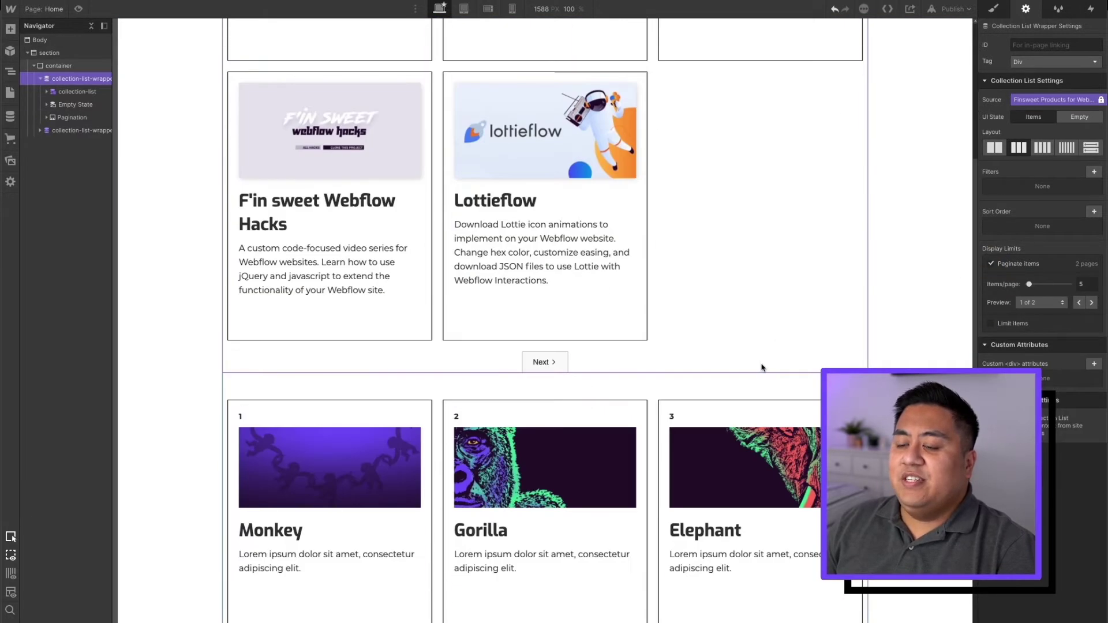
{"action": "scroll", "coordinate": [760, 312], "scroll_direction": "up", "scroll_amount": 3}
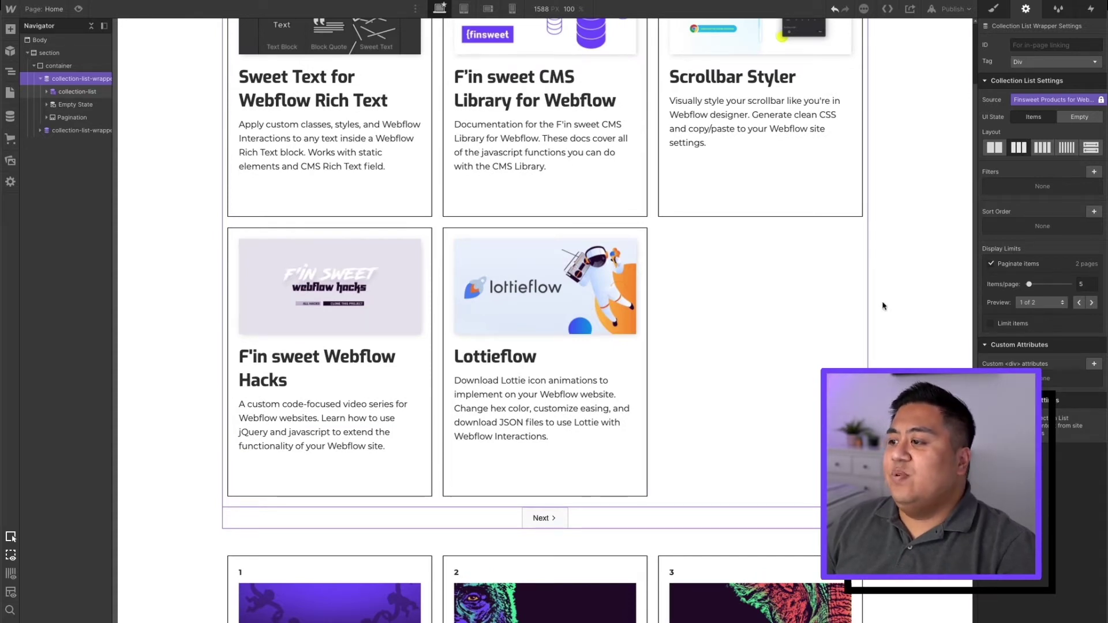
Step: Set the Finsweet products list to show 3 items per page
{"action": "left_click", "coordinate": [1083, 285]}
{"action": "type", "text": "3"}
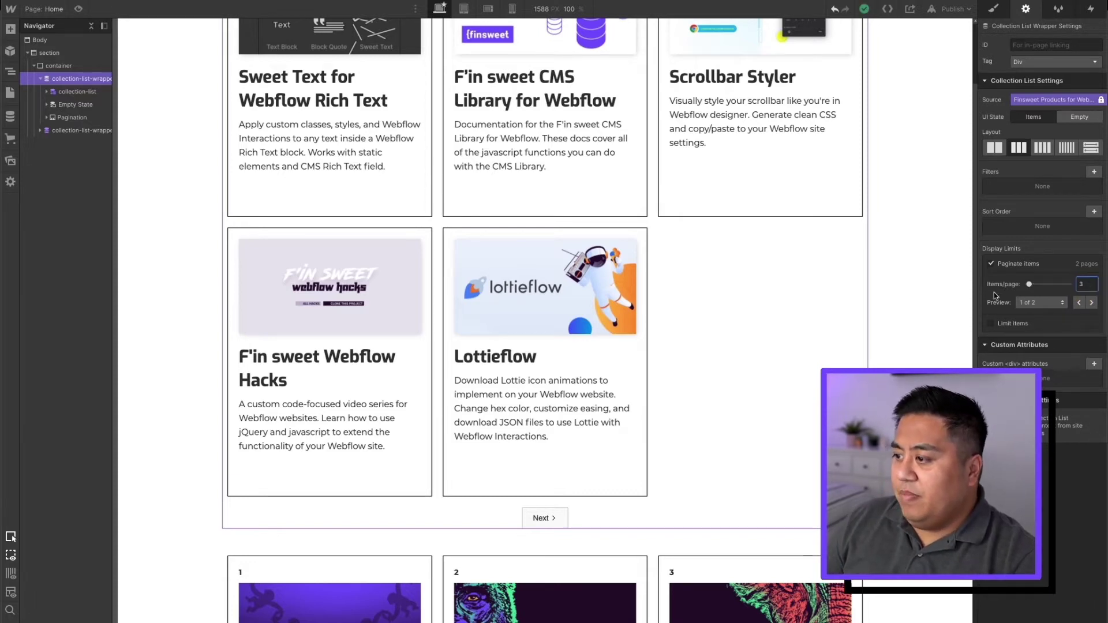
{"action": "left_click", "coordinate": [987, 333]}
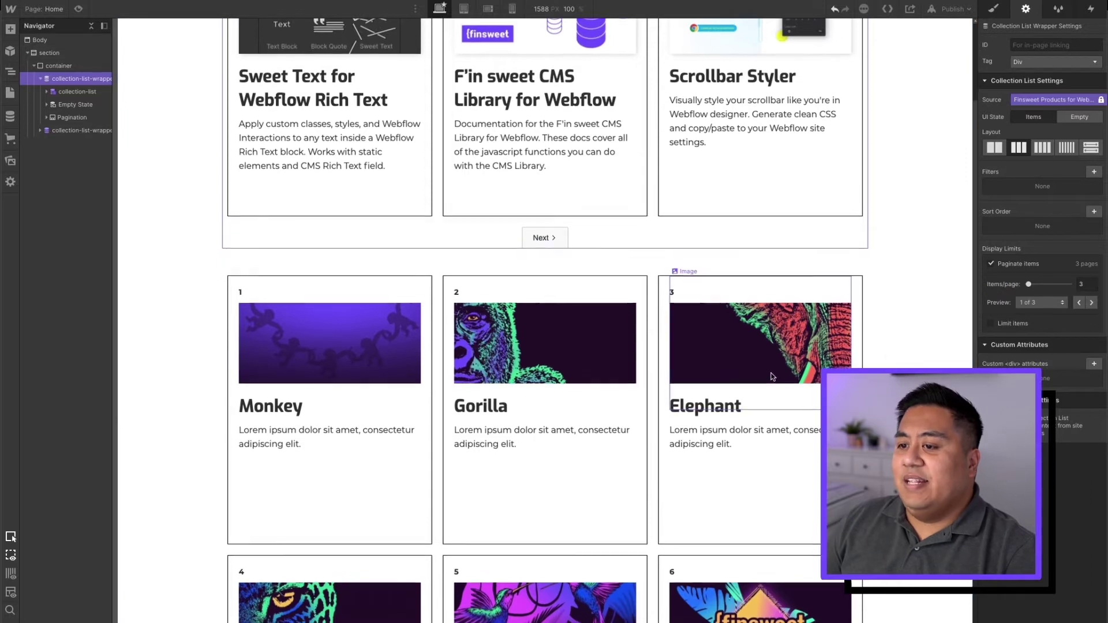
{"action": "scroll", "coordinate": [626, 294], "scroll_direction": "up", "scroll_amount": 2}
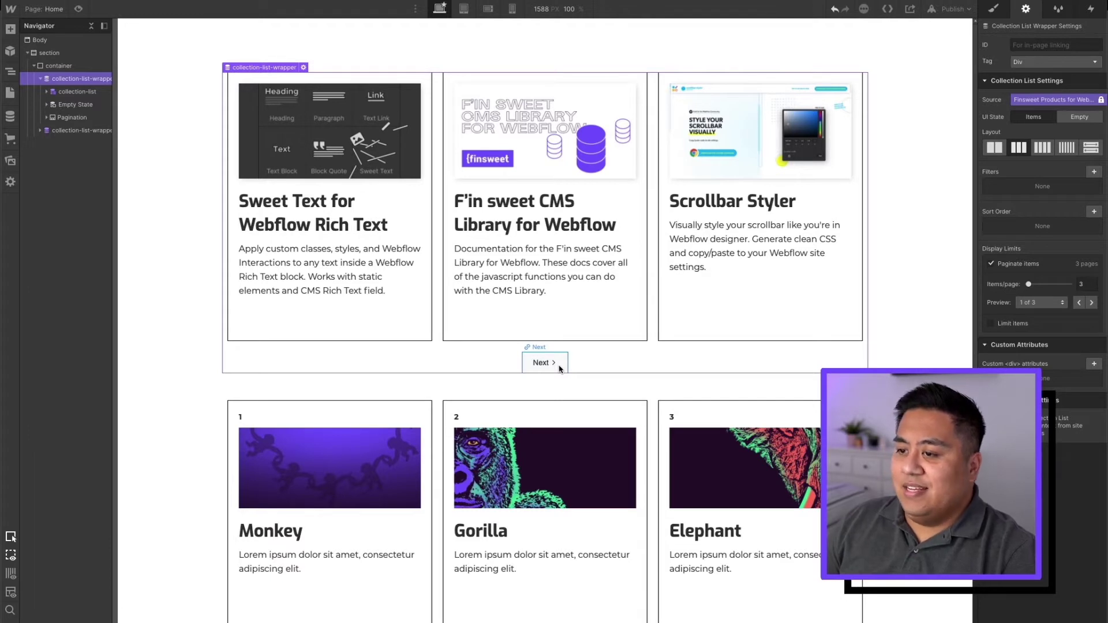
{"action": "left_click", "coordinate": [993, 9]}
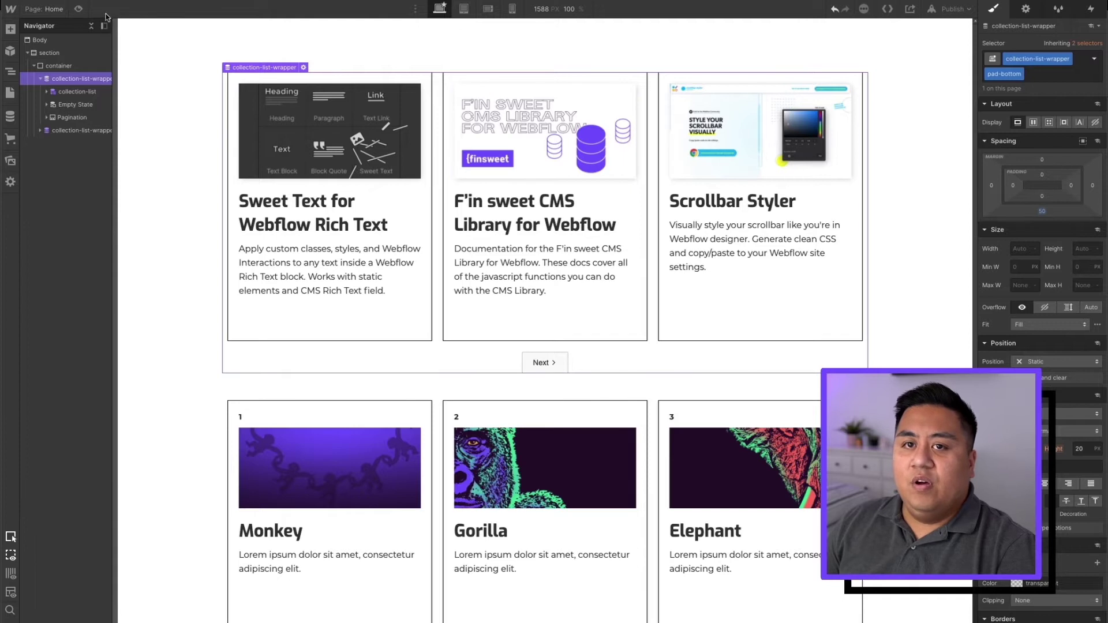
Step: Preview the page, go through the product list's pages forward and back to the first, and return to the designer
{"action": "left_click", "coordinate": [78, 9]}
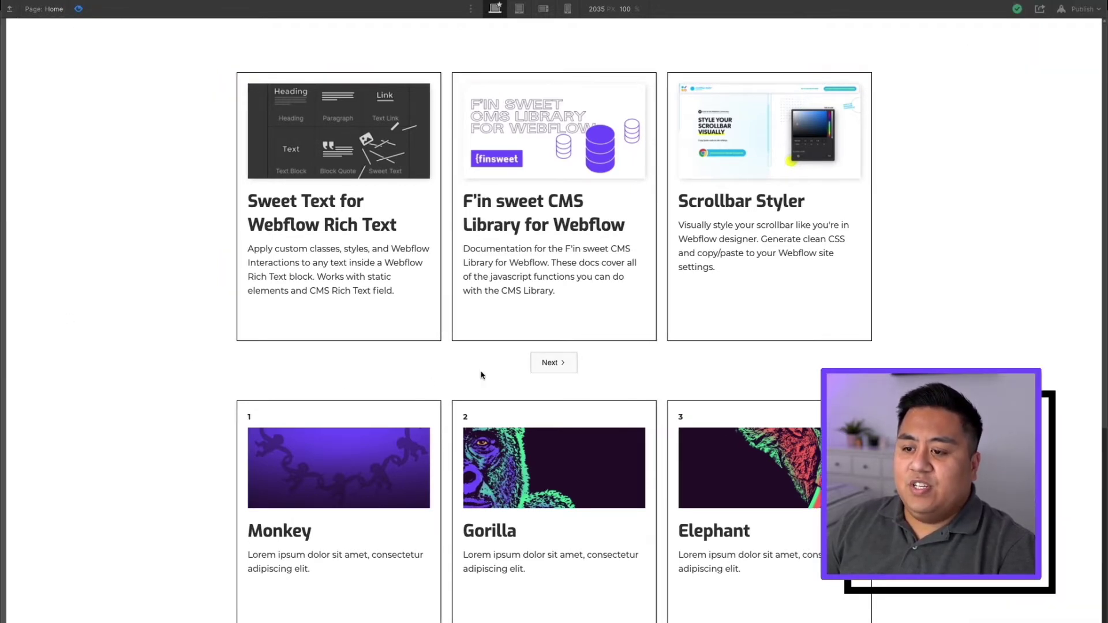
{"action": "left_click", "coordinate": [543, 365]}
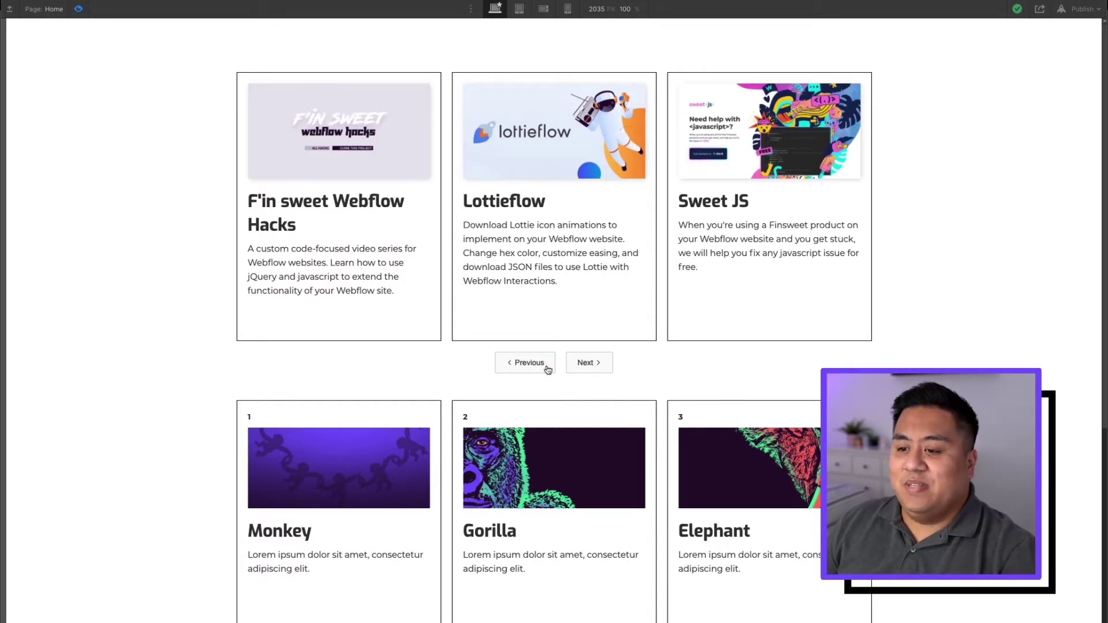
{"action": "left_click", "coordinate": [583, 373]}
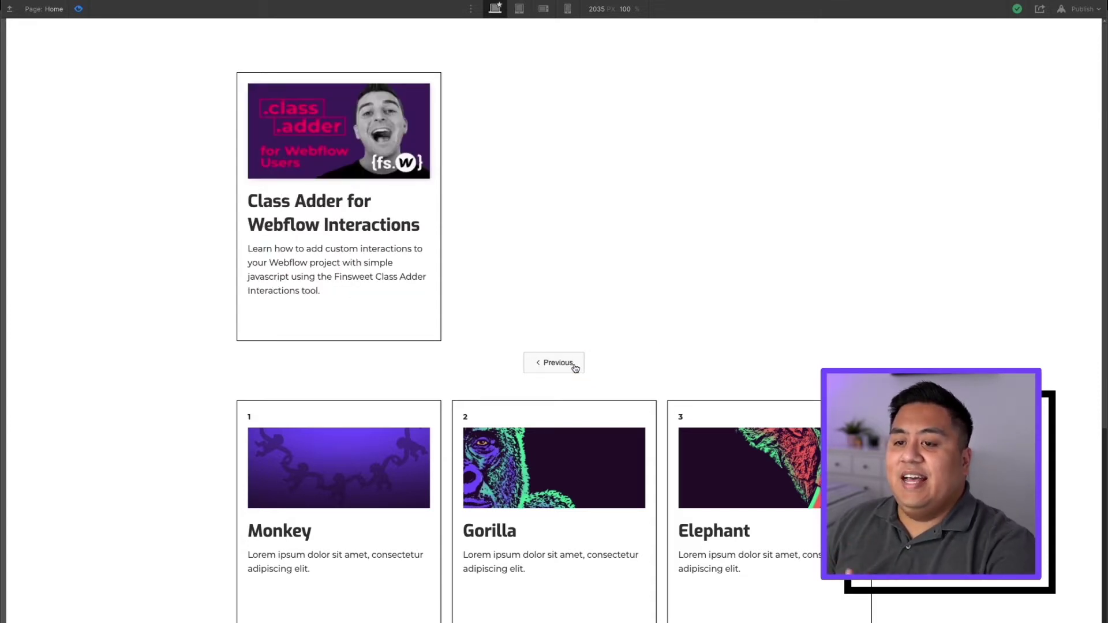
{"action": "left_click", "coordinate": [574, 365]}
{"action": "left_click", "coordinate": [545, 367]}
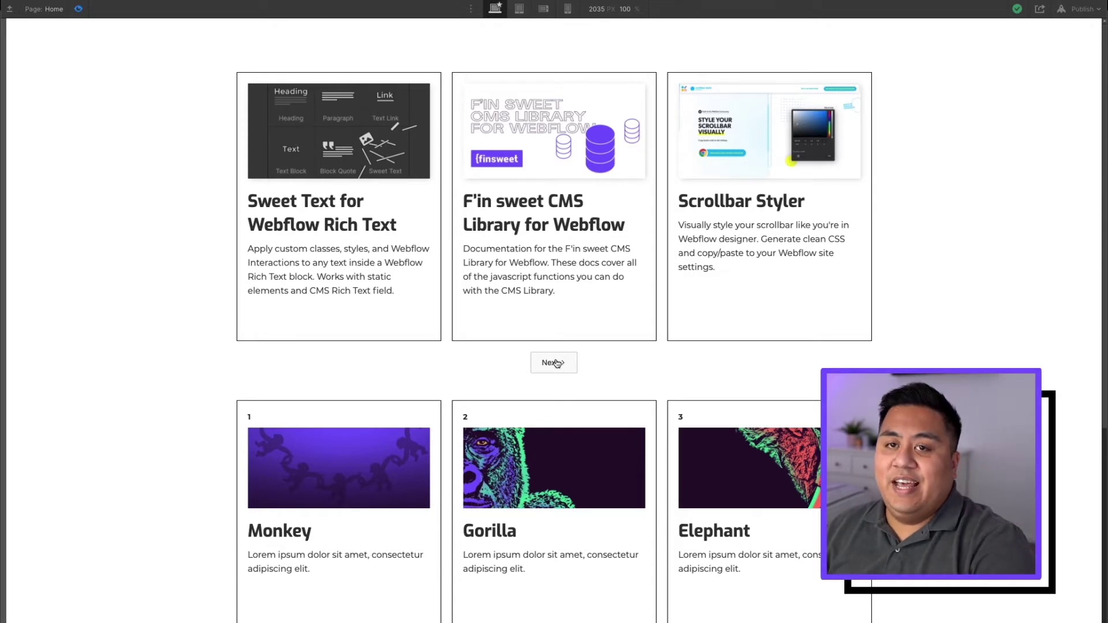
{"action": "left_click", "coordinate": [557, 363]}
{"action": "left_click", "coordinate": [526, 363]}
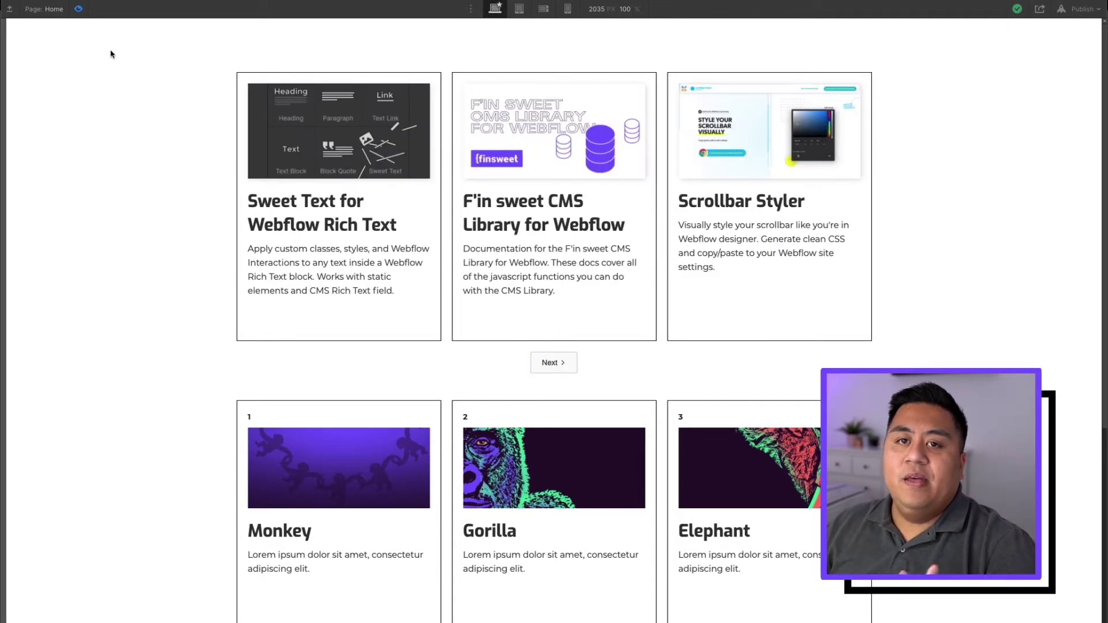
{"action": "left_click", "coordinate": [78, 9]}
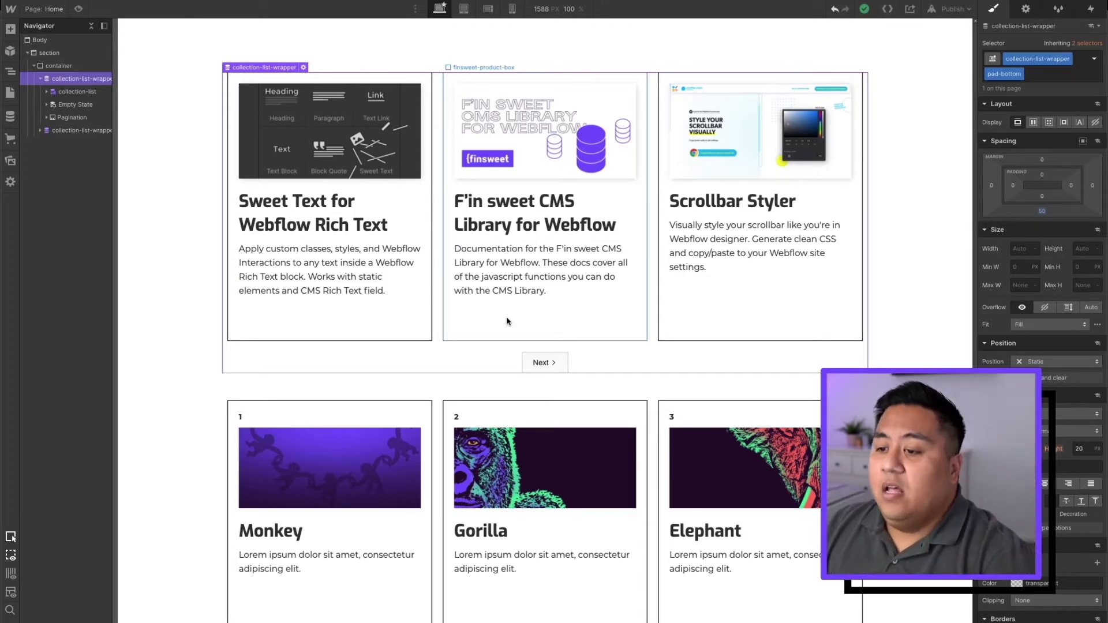
Step: Delete the arrow icon from the Next pagination button and change the button's text to "Load More"
{"action": "left_click", "coordinate": [527, 361]}
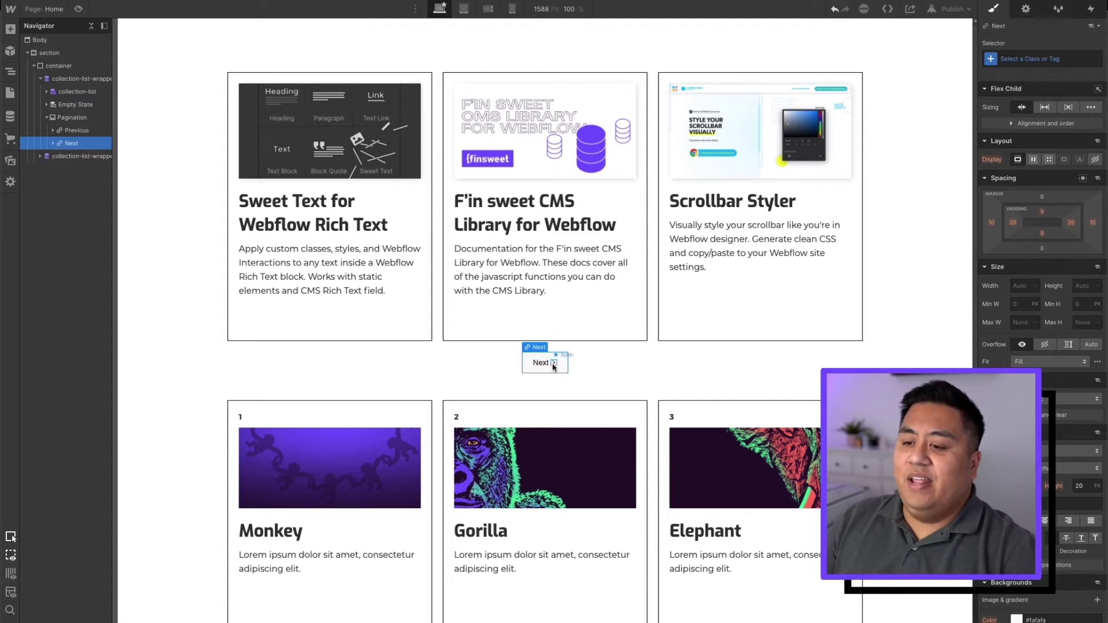
{"action": "left_click", "coordinate": [552, 366]}
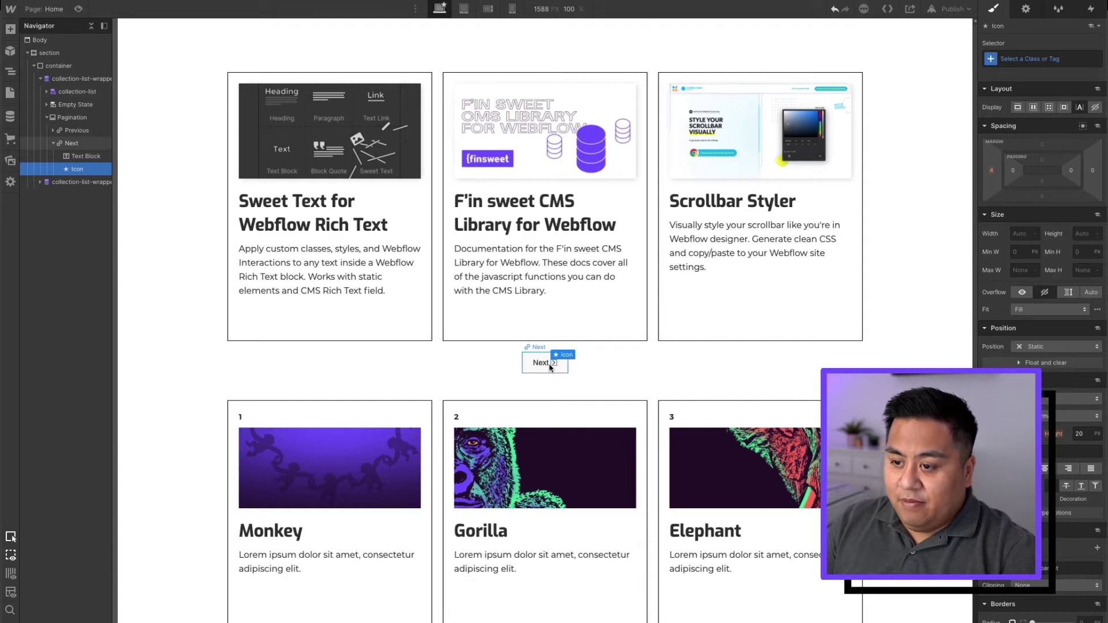
{"action": "key", "text": "Delete"}
{"action": "double_click", "coordinate": [550, 367]}
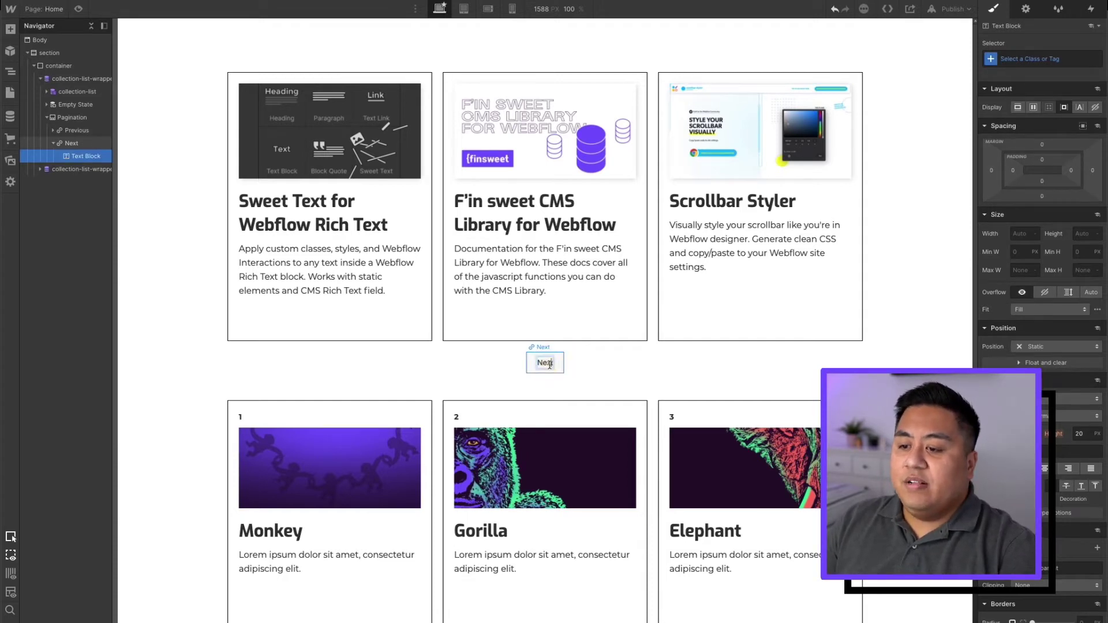
{"action": "type", "text": "Load"}
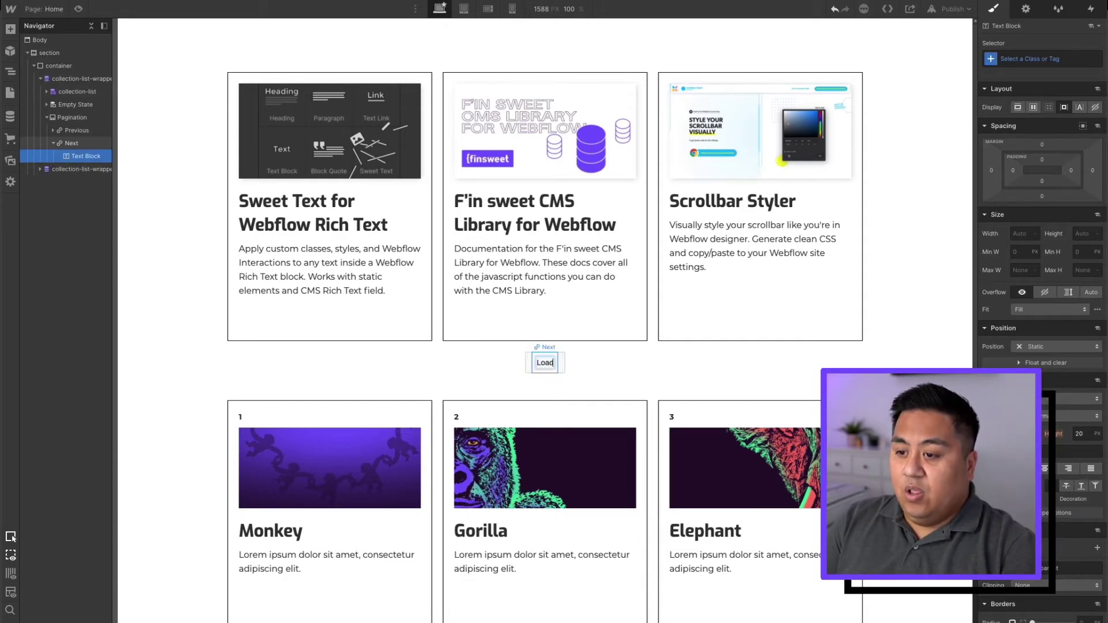
{"action": "type", "text": " More"}
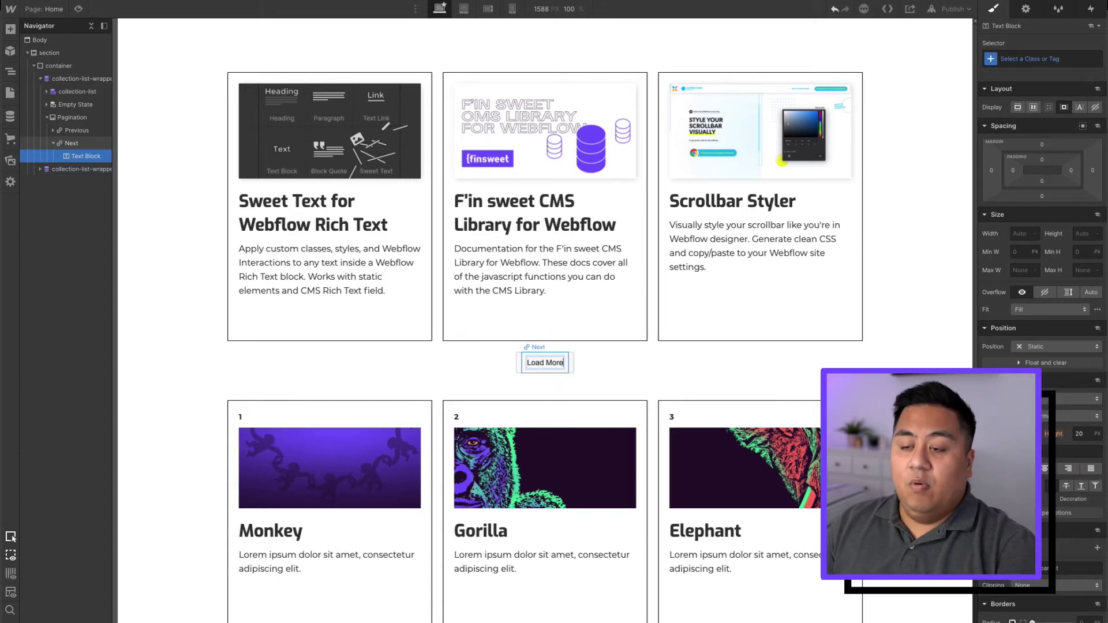
{"action": "left_click", "coordinate": [514, 371]}
Step: Remove the border of the Load More button and set its corner radius to 9 px
{"action": "left_click", "coordinate": [521, 368]}
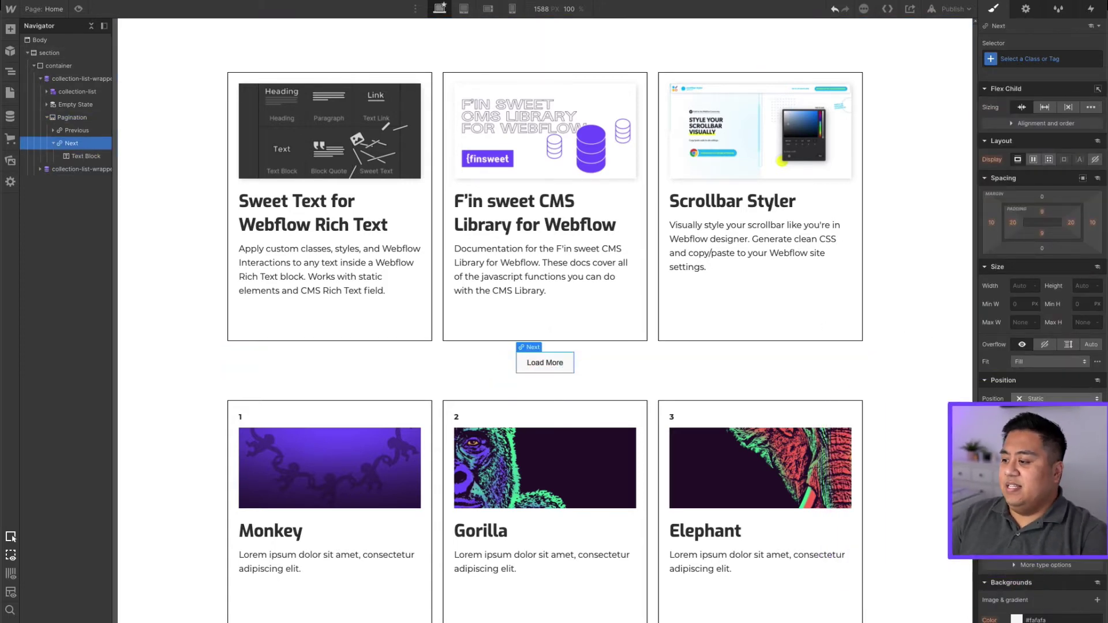
{"action": "scroll", "coordinate": [1050, 483], "scroll_direction": "down", "scroll_amount": 4}
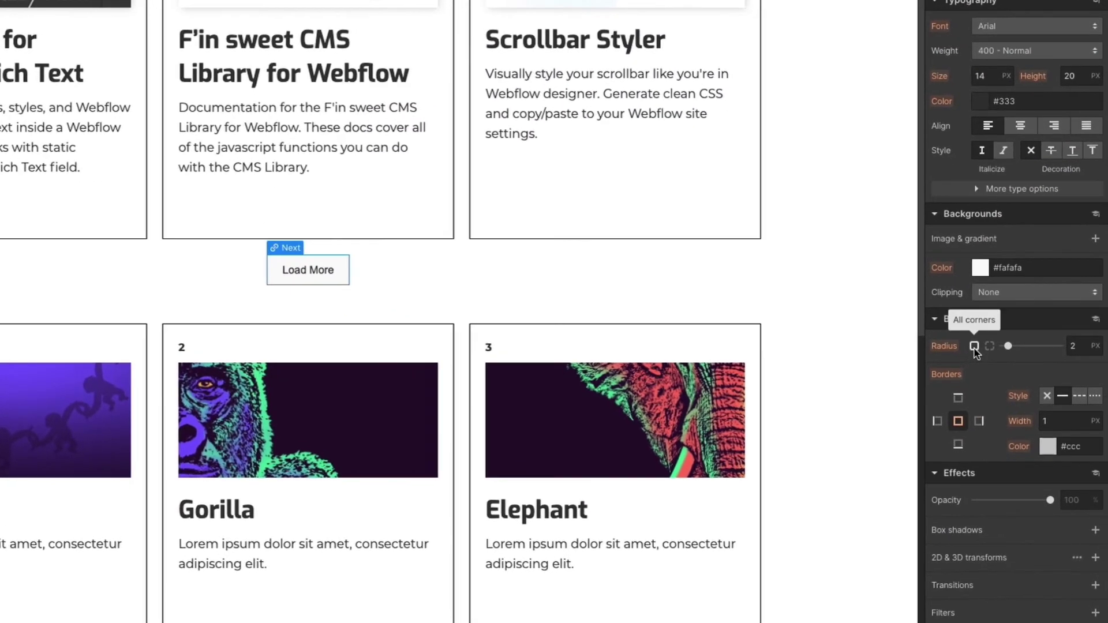
{"action": "left_click", "coordinate": [1046, 397]}
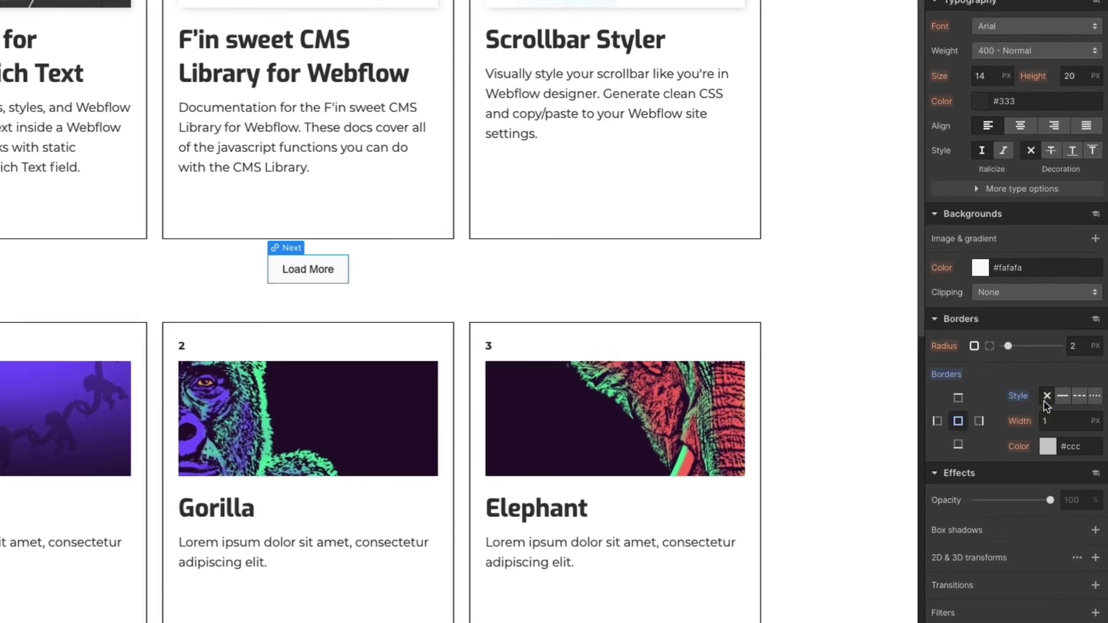
{"action": "left_click_drag", "start_coordinate": [1007, 346], "coordinate": [1027, 345]}
Step: Give the Load More button a red background colour, #ff4b54
{"action": "left_click", "coordinate": [981, 268]}
{"action": "left_click_drag", "start_coordinate": [1067, 414], "coordinate": [1096, 413]}
{"action": "left_click", "coordinate": [1068, 326]}
{"action": "left_click_drag", "start_coordinate": [1068, 326], "coordinate": [1053, 287]}
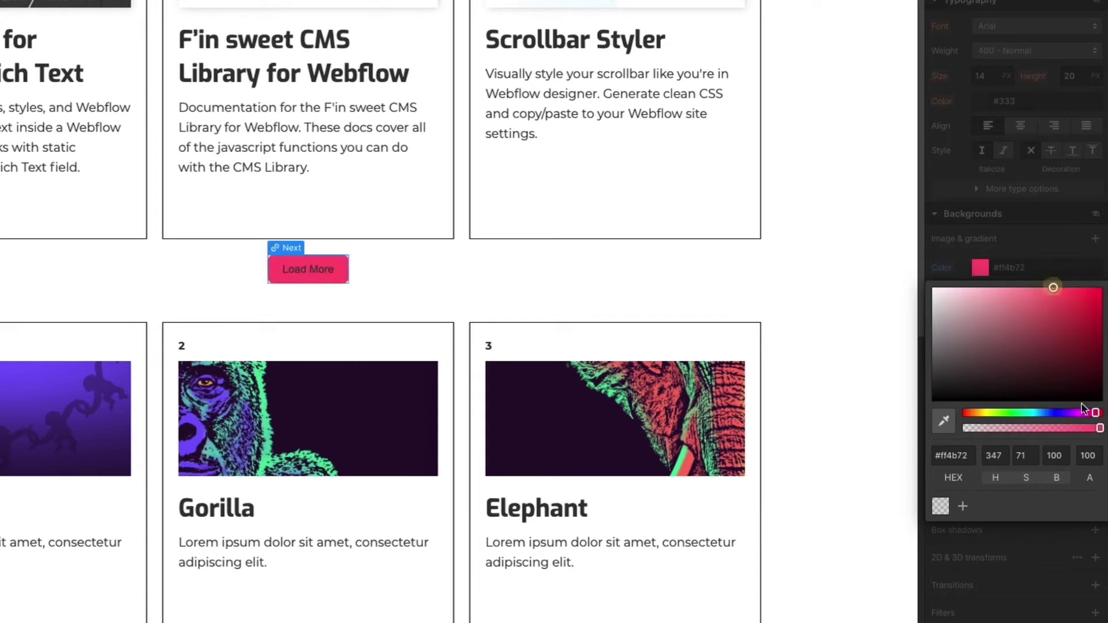
{"action": "left_click_drag", "start_coordinate": [1095, 412], "coordinate": [1097, 412]}
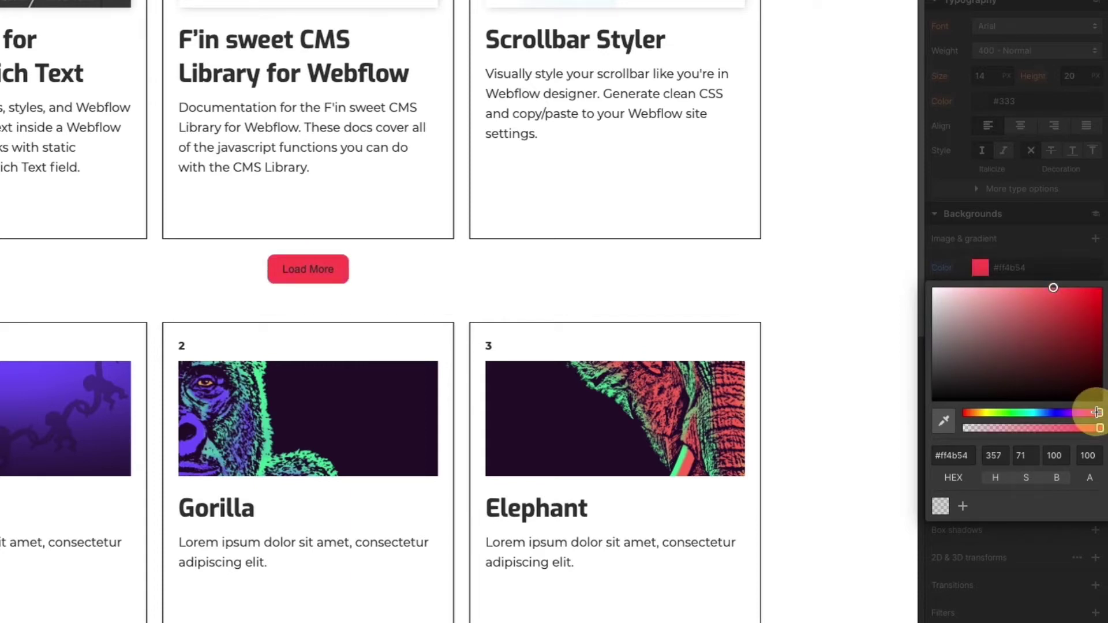
{"action": "left_click", "coordinate": [1034, 254]}
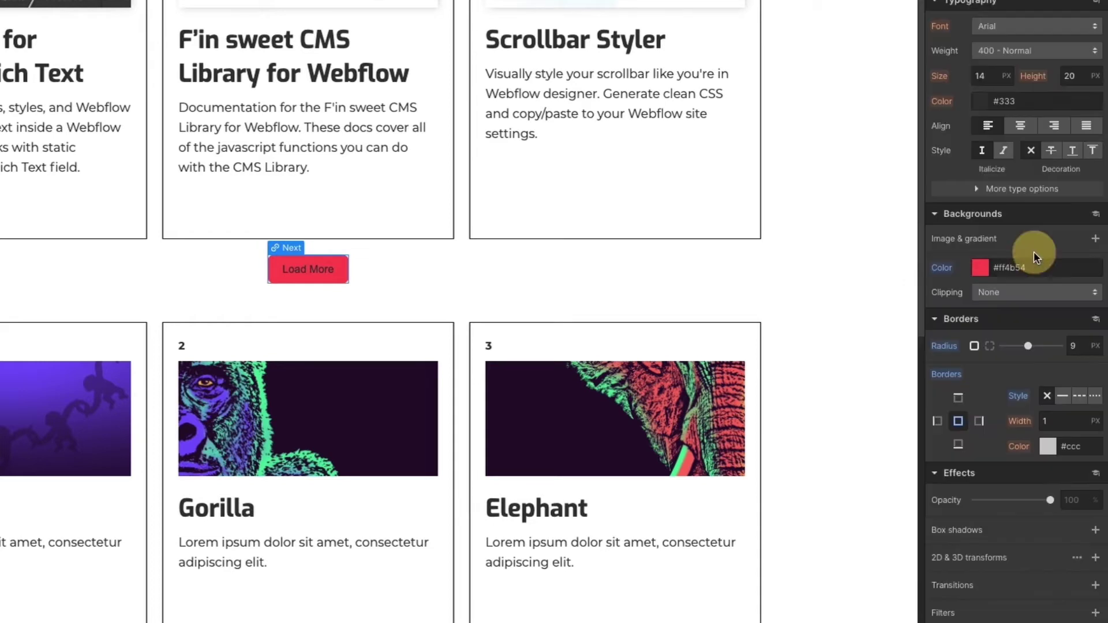
Step: Set the text colour of the Load More button to white
{"action": "left_click", "coordinate": [981, 101]}
{"action": "left_click_drag", "start_coordinate": [956, 166], "coordinate": [885, 86]}
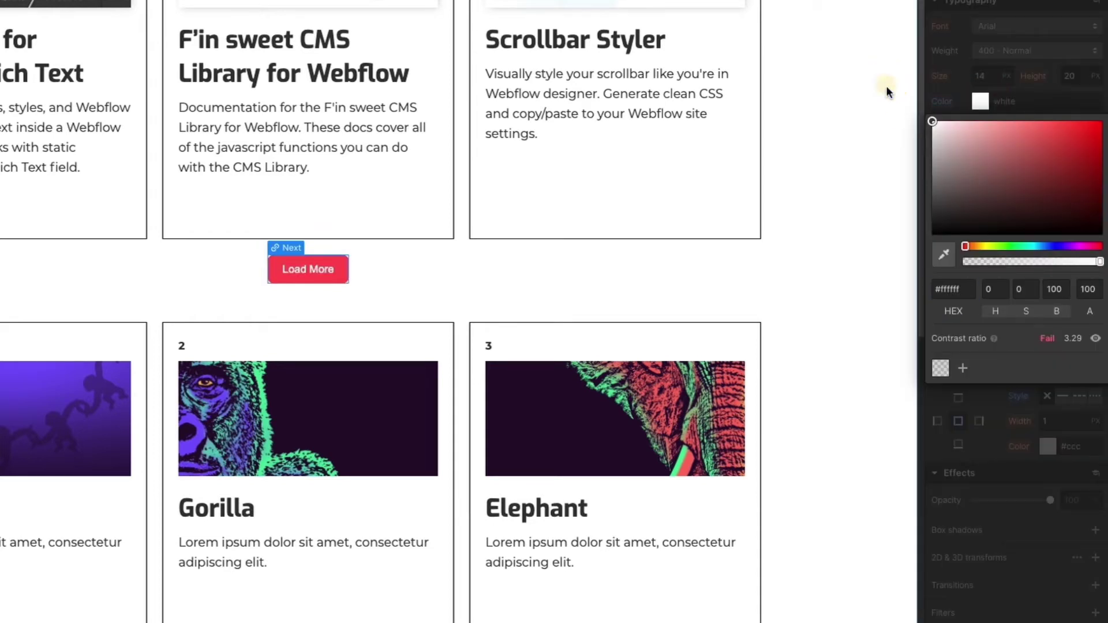
{"action": "left_click", "coordinate": [950, 109]}
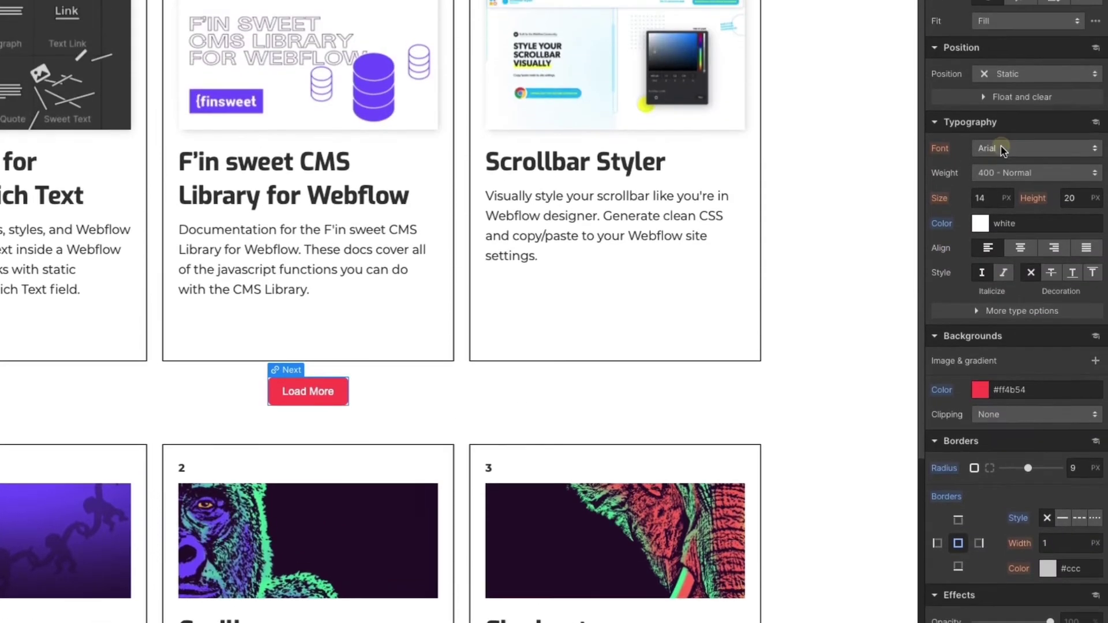
Step: Set the Load More button's font to Montserrat with weight 700 - Bold
{"action": "left_click", "coordinate": [1002, 27]}
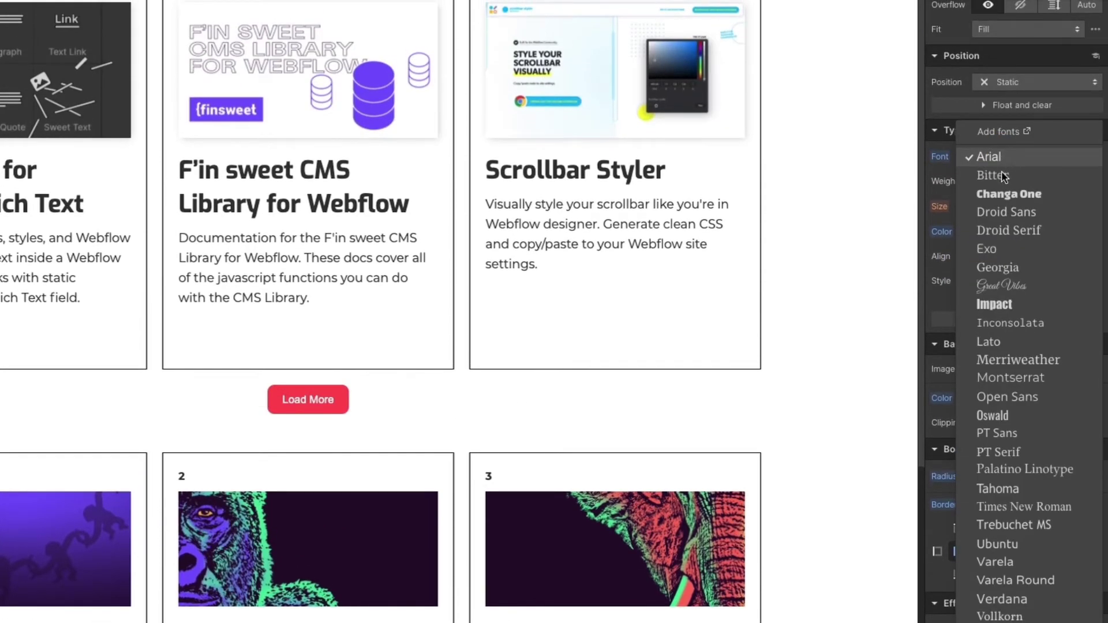
{"action": "left_click", "coordinate": [1005, 377]}
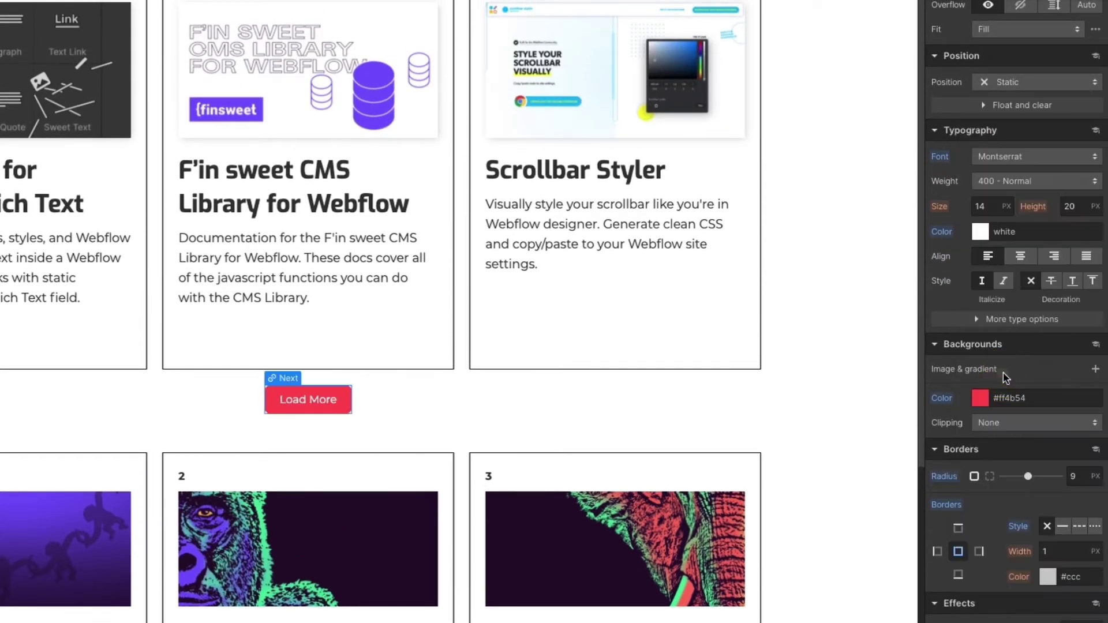
{"action": "left_click", "coordinate": [992, 179]}
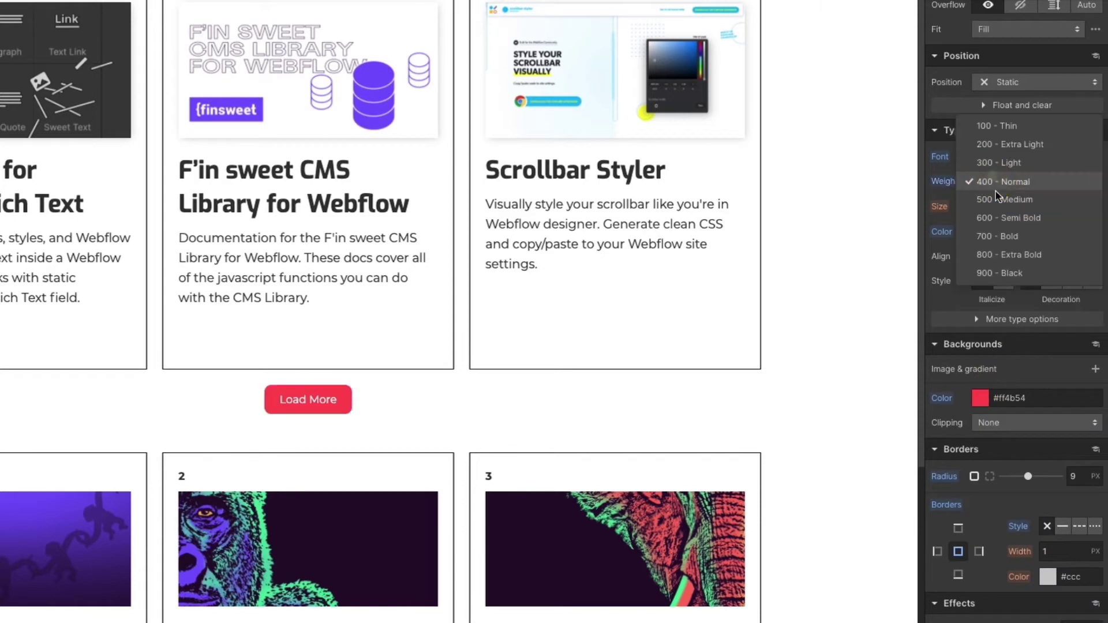
{"action": "left_click", "coordinate": [1005, 236]}
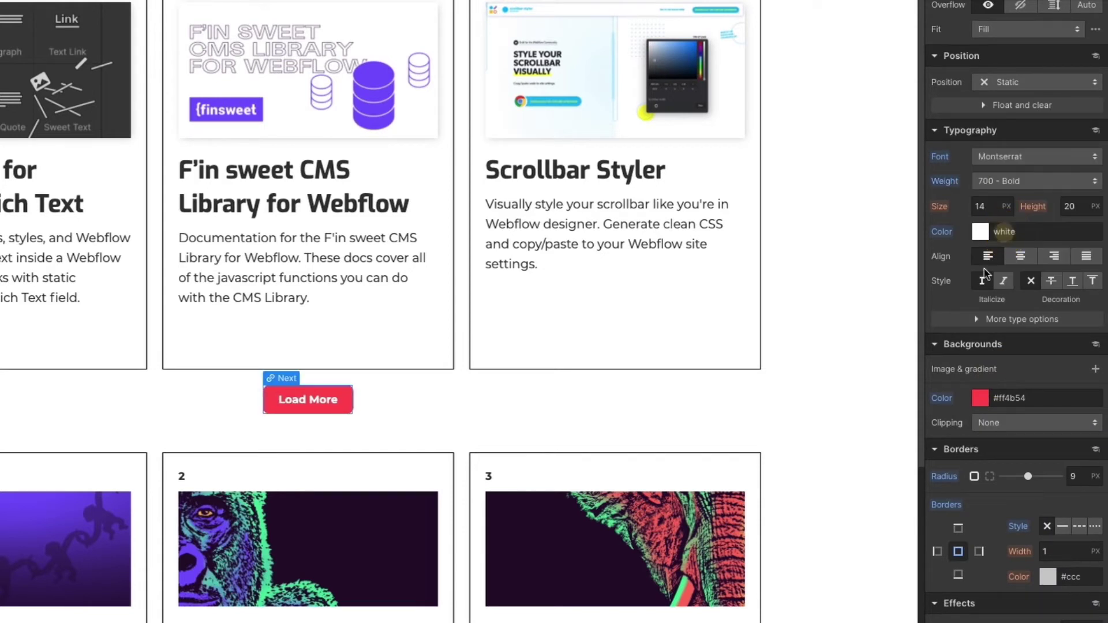
Step: Set the Load More button's font size to 16 px and its line height to 24 px
{"action": "left_click", "coordinate": [990, 206]}
{"action": "type", "text": "1"}
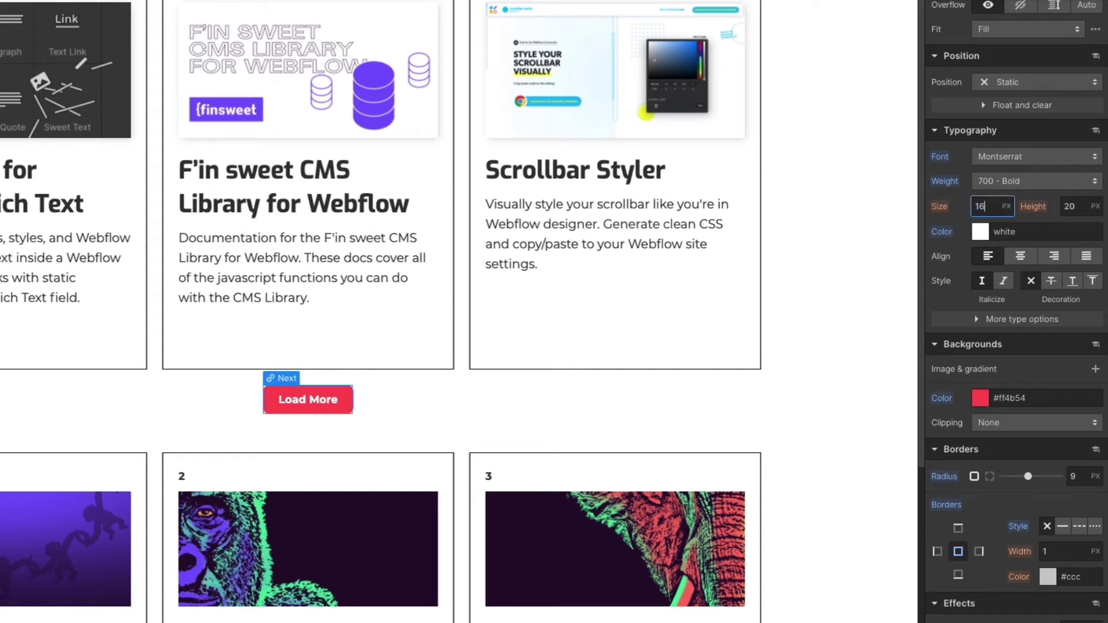
{"action": "type", "text": "6"}
{"action": "left_click", "coordinate": [1071, 209]}
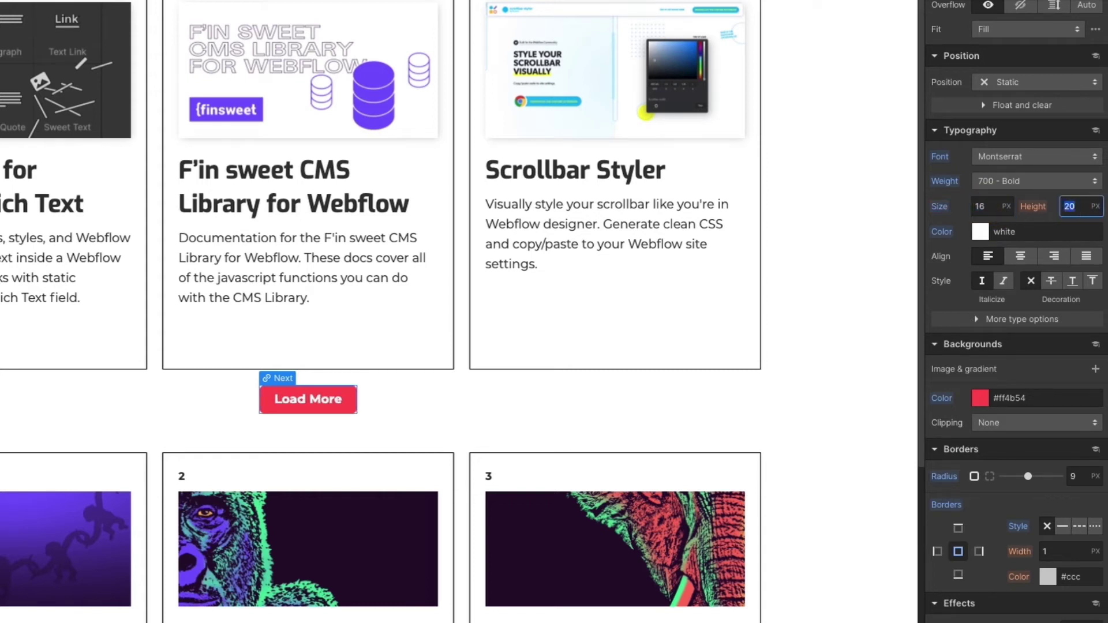
{"action": "type", "text": "24"}
Step: Set the Load More button's left and right padding to 25 px each
{"action": "scroll", "coordinate": [1023, 219], "scroll_direction": "up", "scroll_amount": 2}
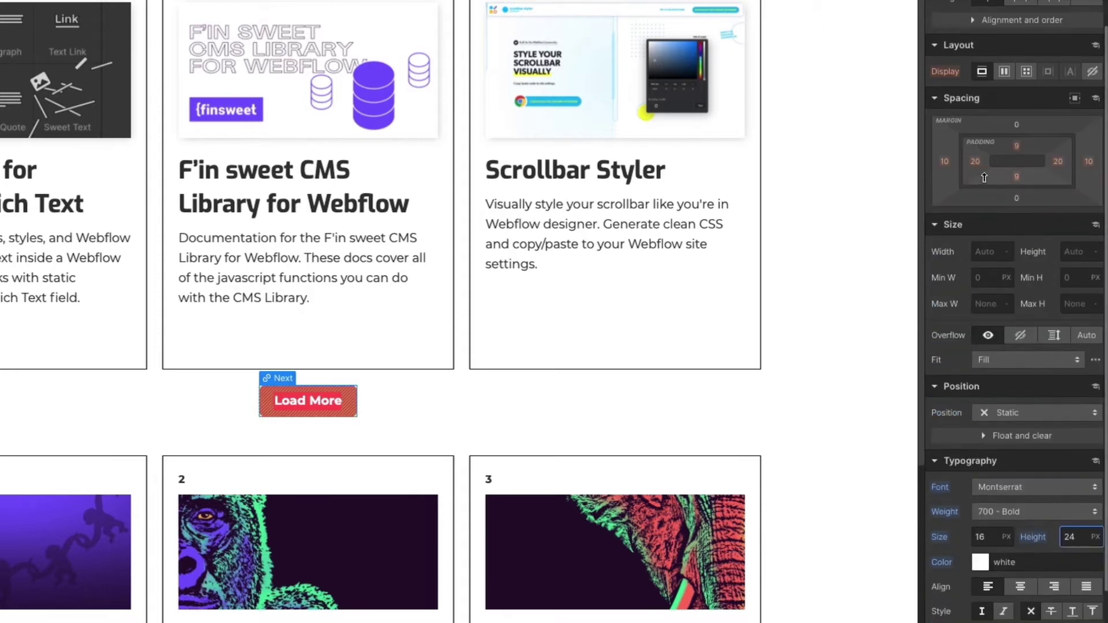
{"action": "left_click", "coordinate": [975, 163]}
{"action": "type", "text": "25"}
{"action": "key", "text": "Return"}
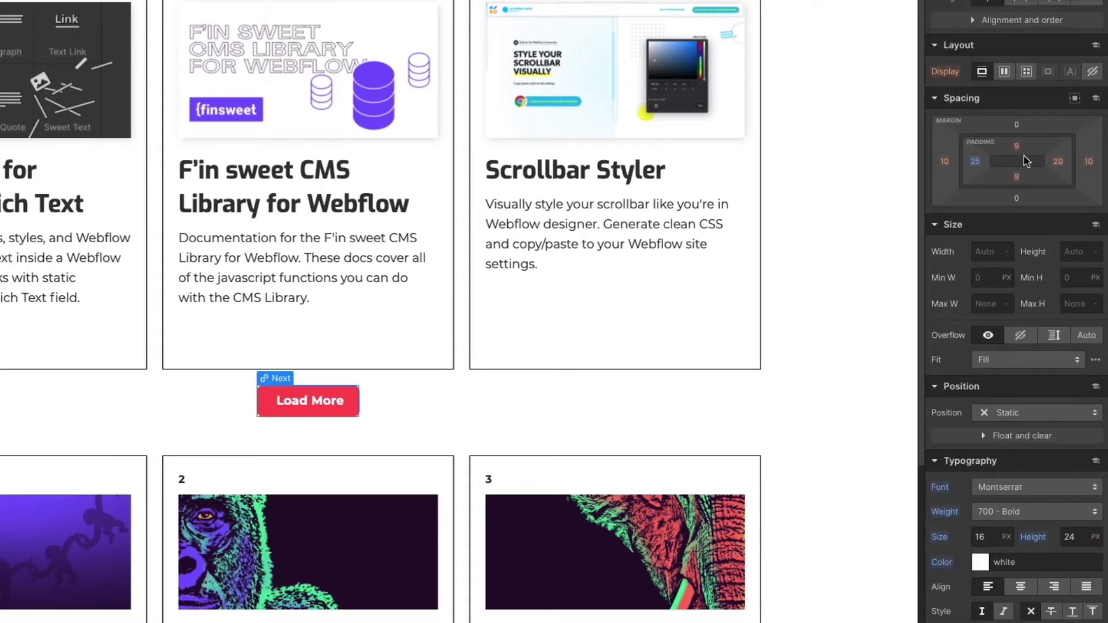
{"action": "left_click", "coordinate": [1058, 161]}
{"action": "type", "text": "25"}
{"action": "key", "text": "Return"}
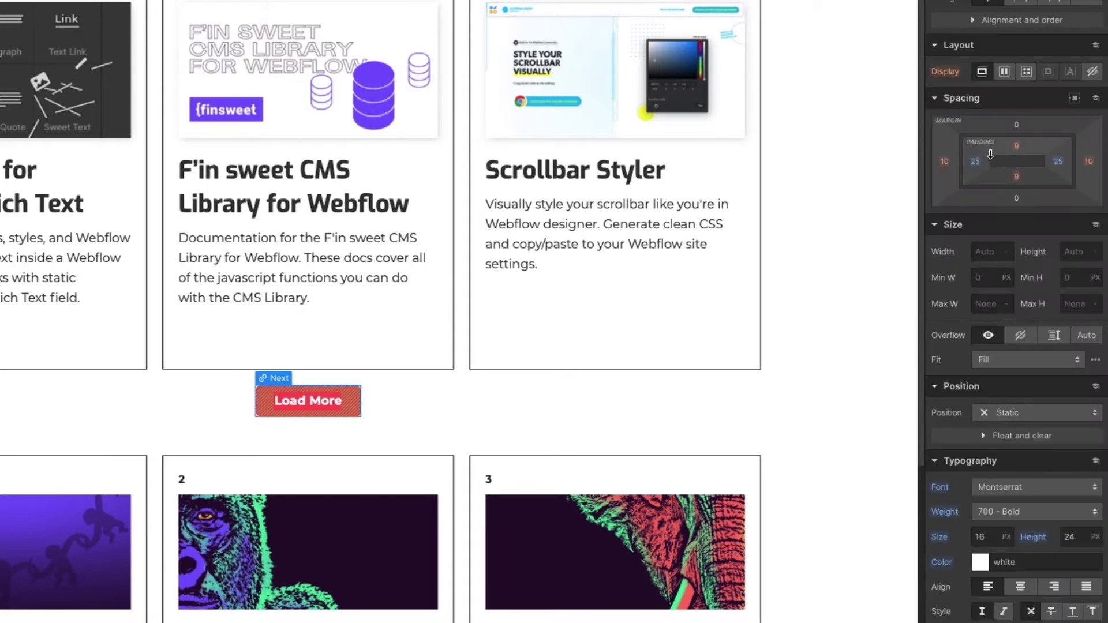
Step: Set the Load More button's top and bottom padding to 12 px each
{"action": "left_click", "coordinate": [1017, 146]}
{"action": "type", "text": "12"}
{"action": "key", "text": "Return"}
{"action": "left_click", "coordinate": [1016, 177]}
{"action": "type", "text": "12"}
{"action": "key", "text": "Return"}
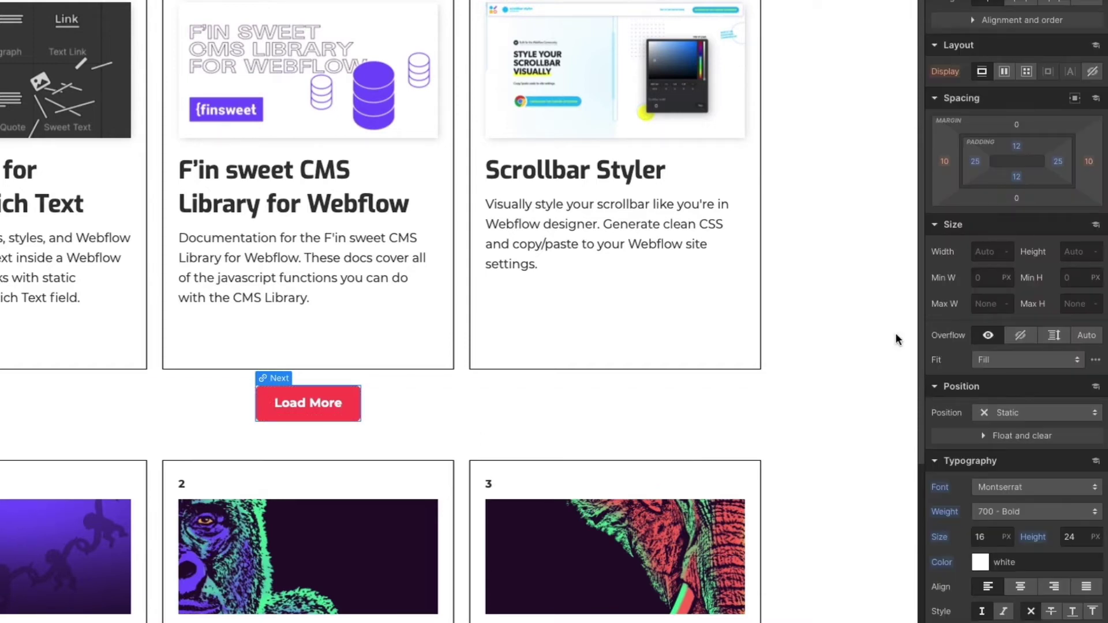
Step: Add an outside box shadow to the Load More button with a 6 px distance and black colour at 20% opacity
{"action": "left_click", "coordinate": [297, 432]}
{"action": "left_click", "coordinate": [296, 414]}
{"action": "scroll", "coordinate": [996, 351], "scroll_direction": "down", "scroll_amount": 8}
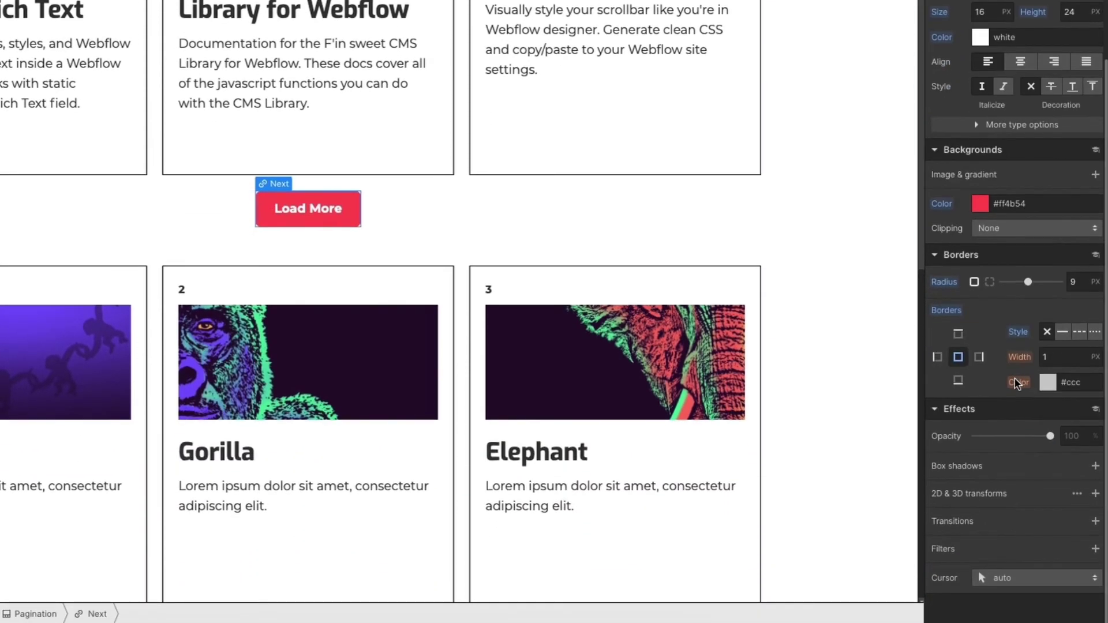
{"action": "left_click", "coordinate": [1095, 466]}
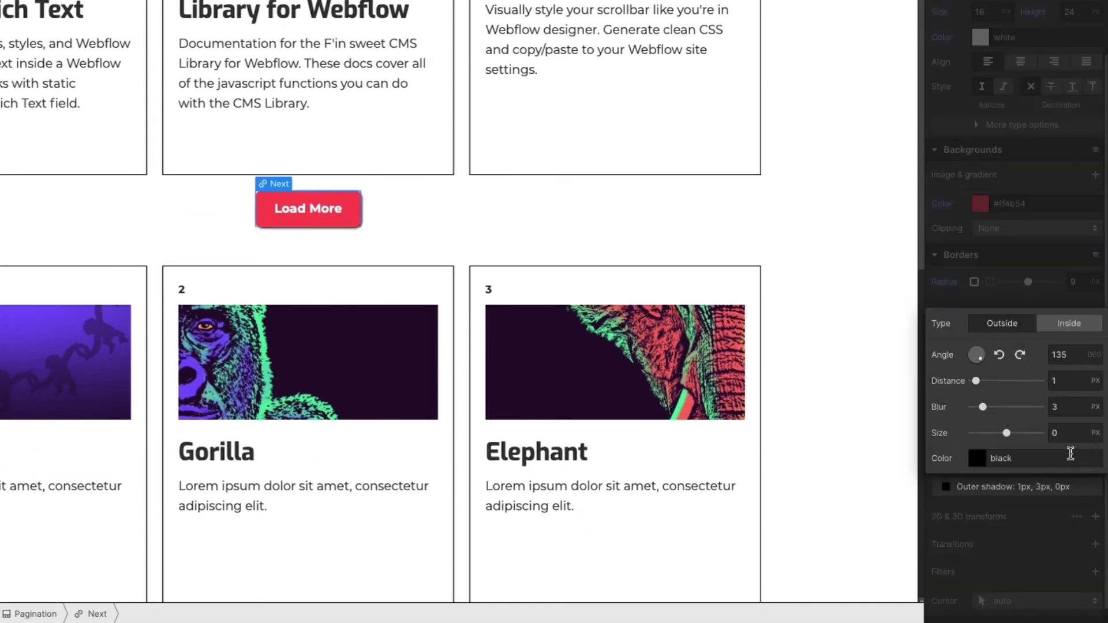
{"action": "left_click_drag", "start_coordinate": [980, 381], "coordinate": [993, 381]}
{"action": "left_click", "coordinate": [979, 459]}
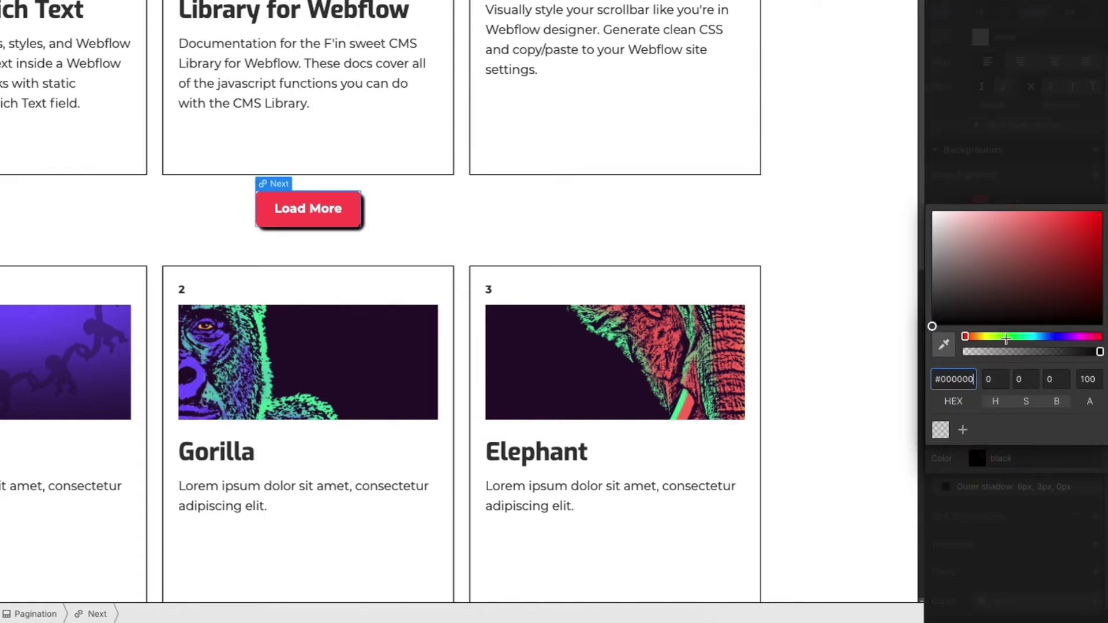
{"action": "left_click_drag", "start_coordinate": [1065, 351], "coordinate": [994, 353]}
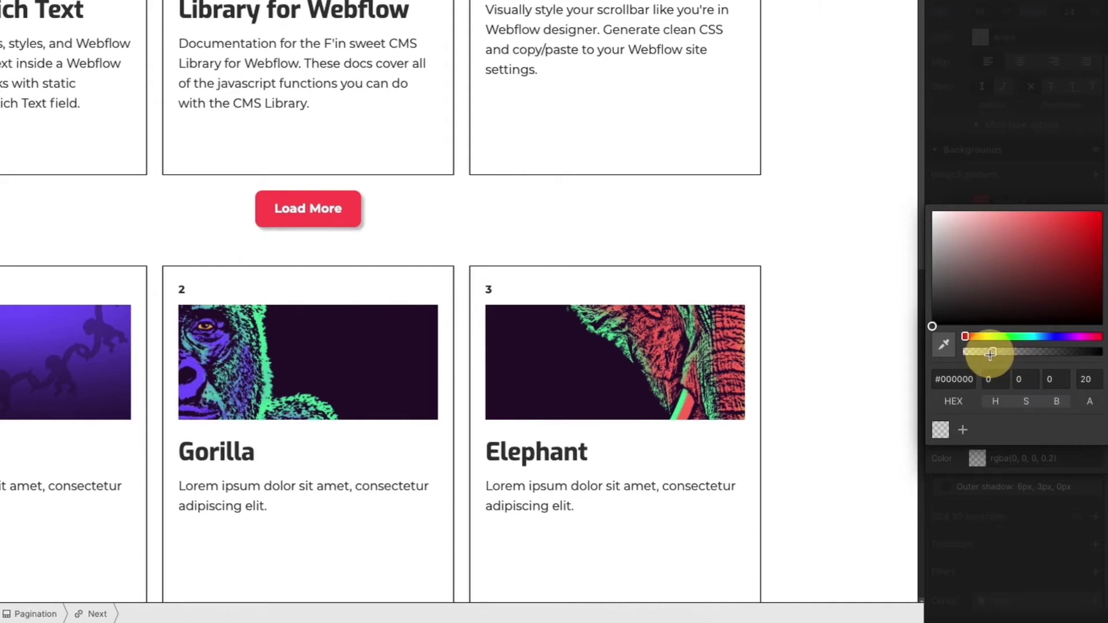
{"action": "left_click", "coordinate": [994, 187]}
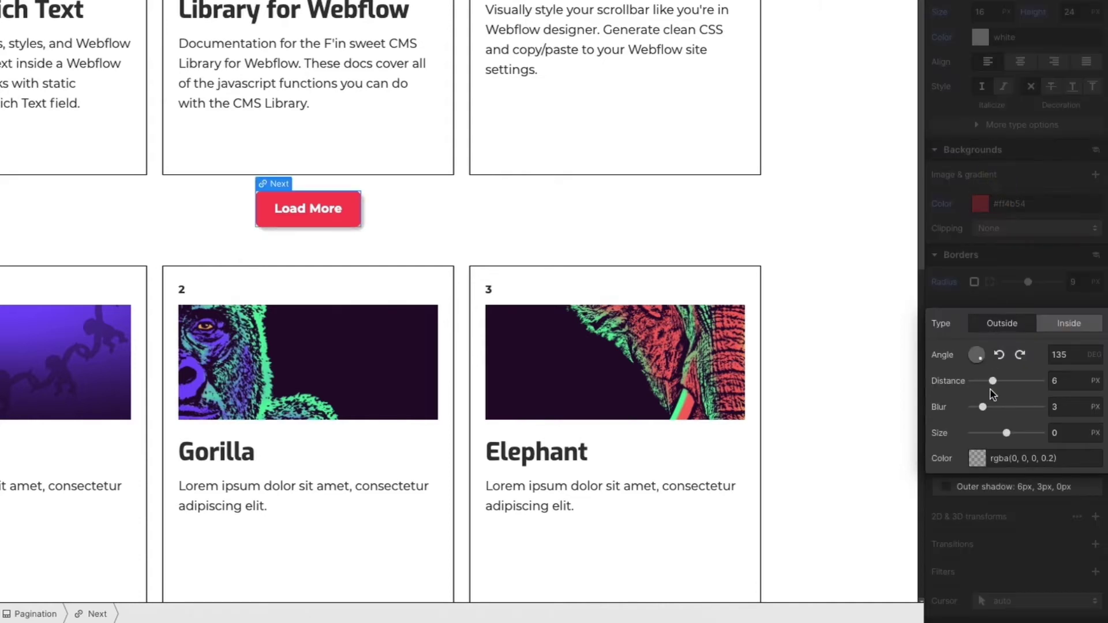
Step: Set the button shadow's distance to 3 px and its blur to 10 px
{"action": "left_click_drag", "start_coordinate": [983, 407], "coordinate": [983, 380]}
{"action": "mouse_move", "coordinate": [1004, 432]}
{"action": "left_mouse_down"}
{"action": "mouse_move", "coordinate": [992, 432]}
{"action": "mouse_move", "coordinate": [1005, 432]}
{"action": "left_mouse_up"}
{"action": "left_click", "coordinate": [826, 261]}
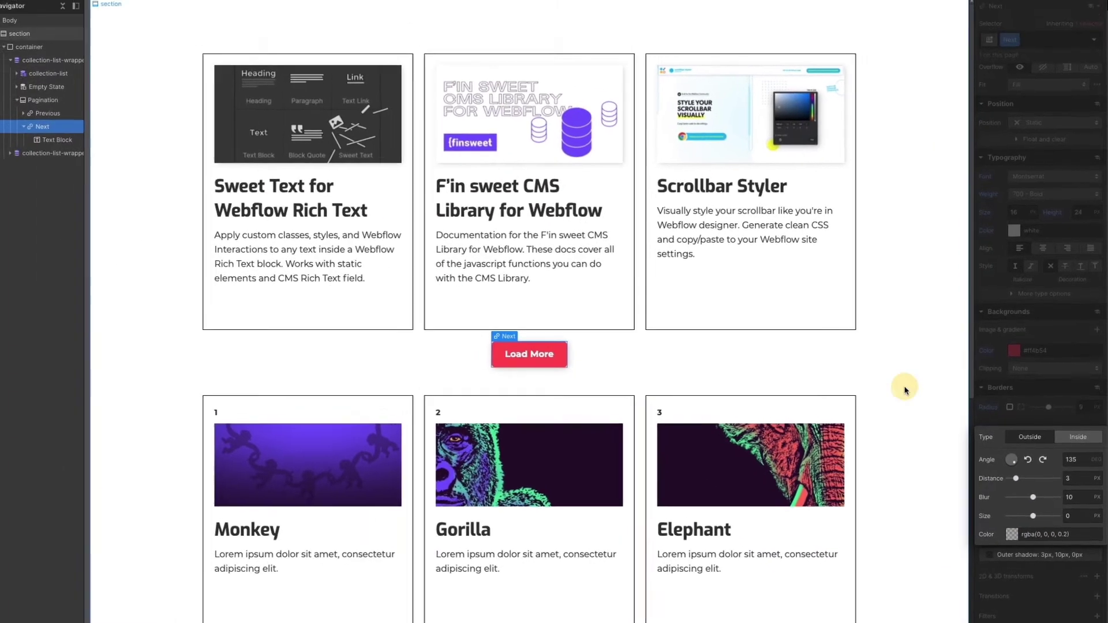
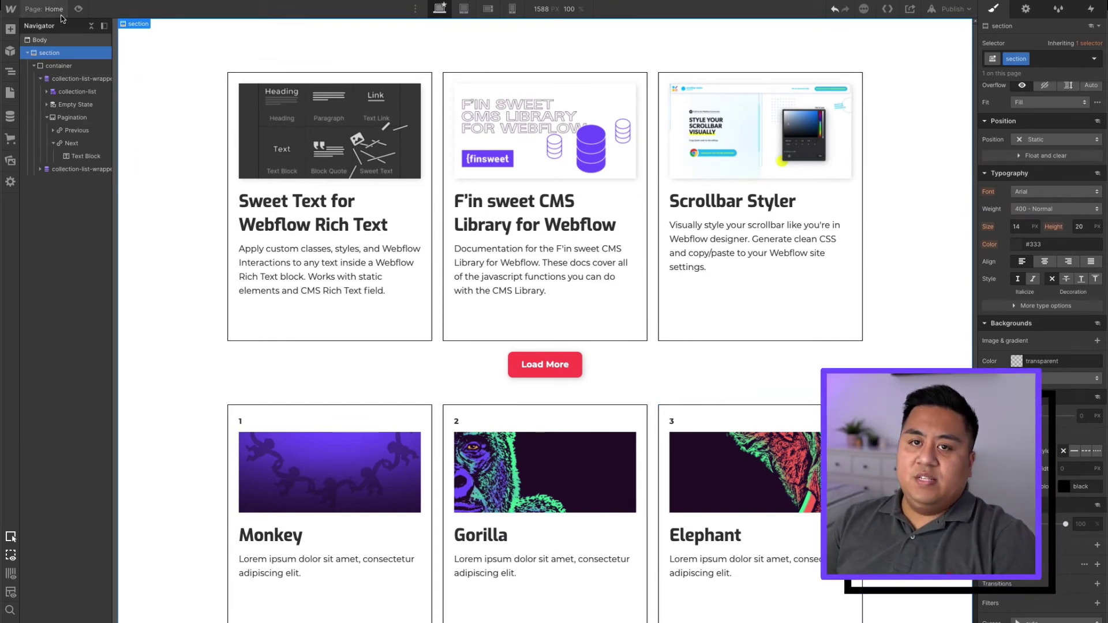
Step: Preview the page, test the Load More button once, and return to the design view
{"action": "left_click", "coordinate": [78, 8]}
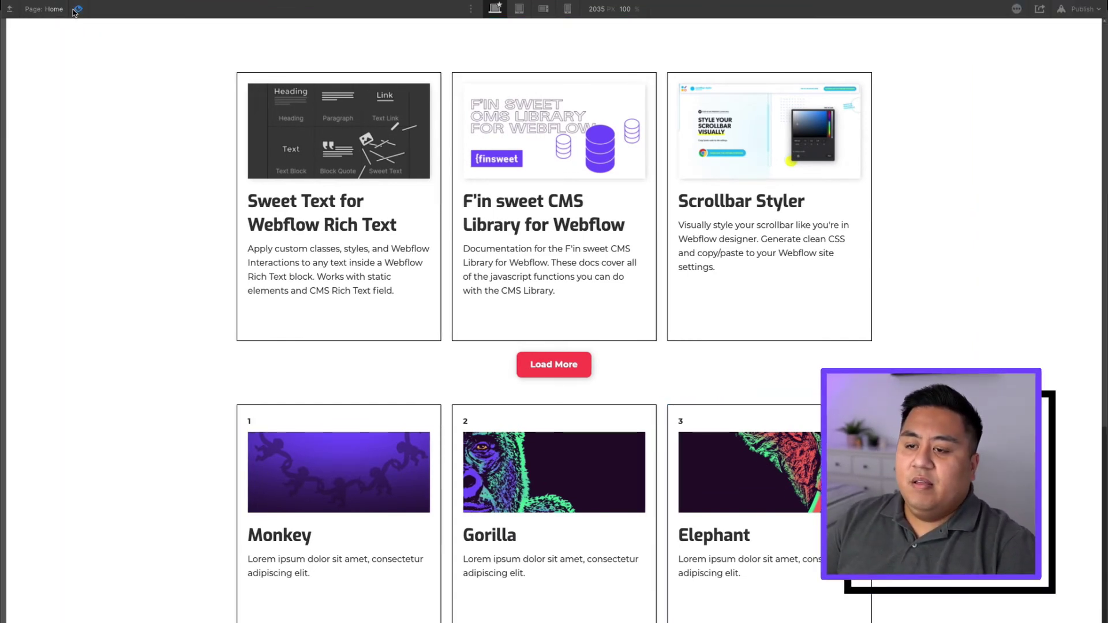
{"action": "left_click", "coordinate": [534, 371]}
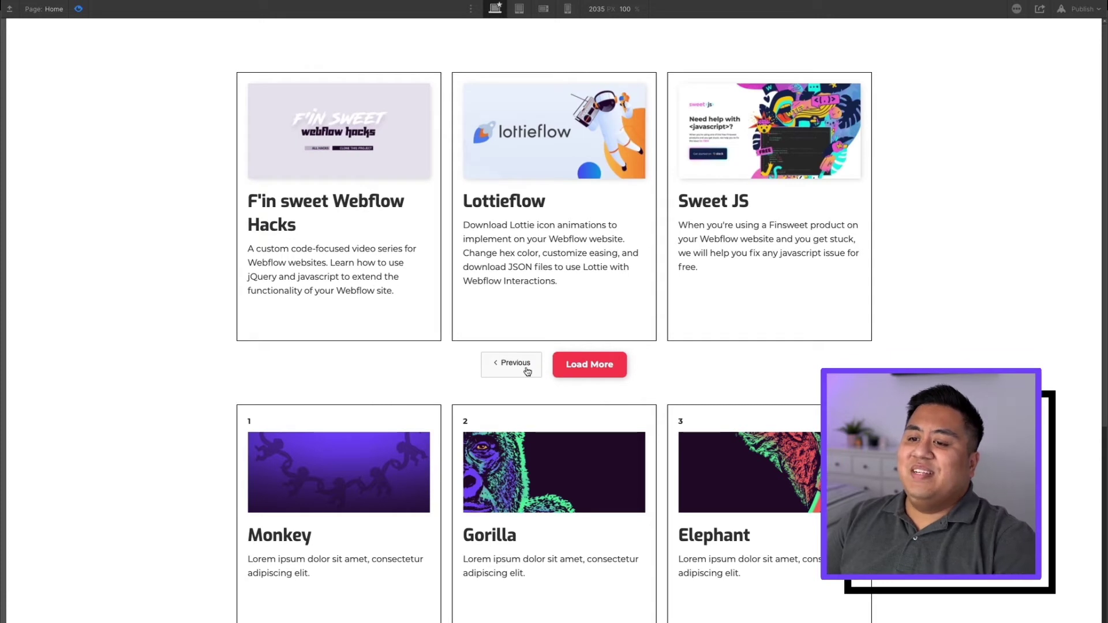
{"action": "left_click", "coordinate": [77, 8]}
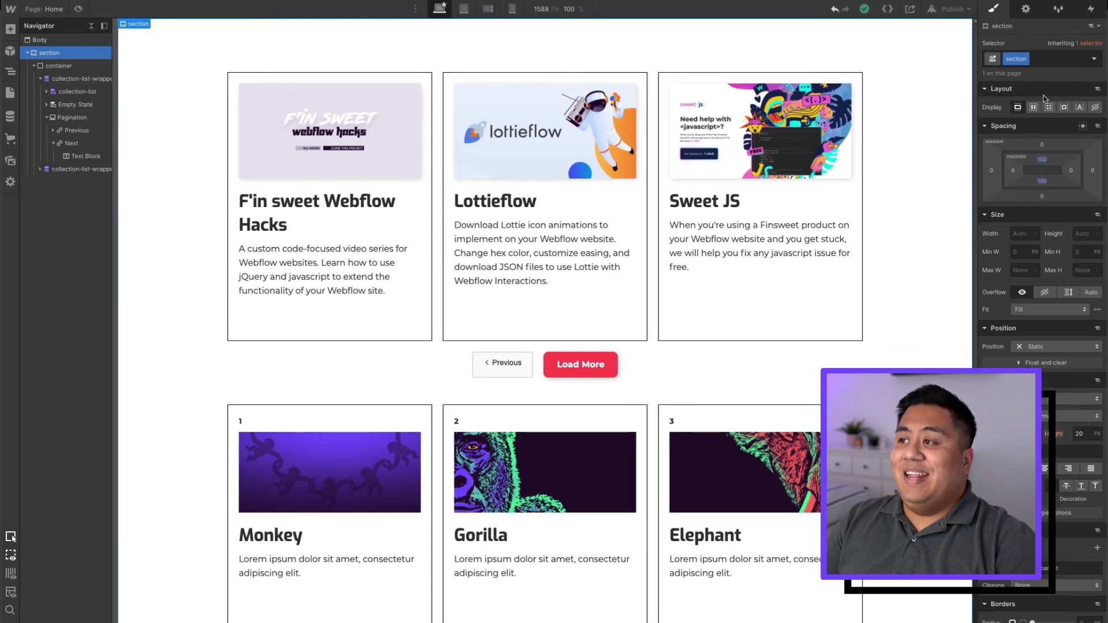
Step: Set the pagination preview of the Finsweet products collection list back to page 1 of 3
{"action": "left_click", "coordinate": [1026, 10]}
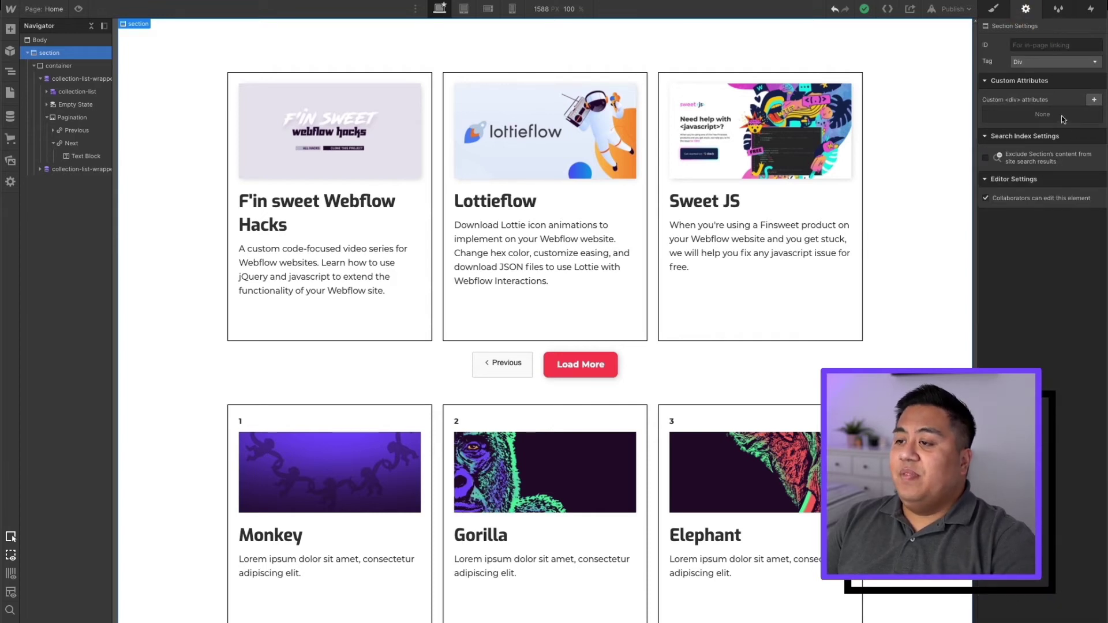
{"action": "left_click", "coordinate": [64, 80]}
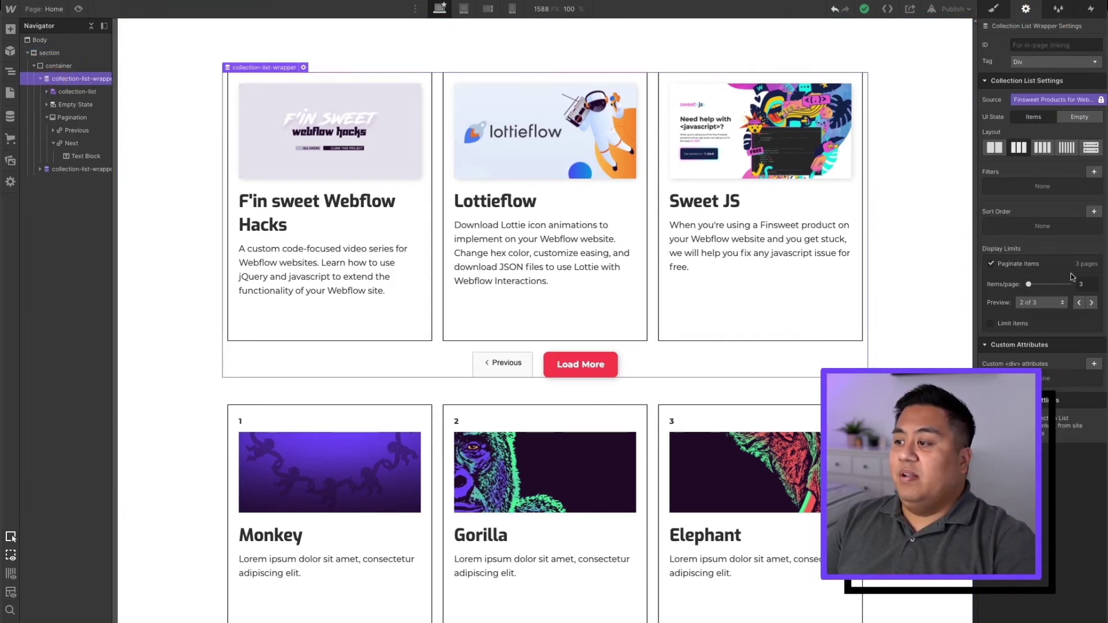
{"action": "left_click", "coordinate": [1078, 303]}
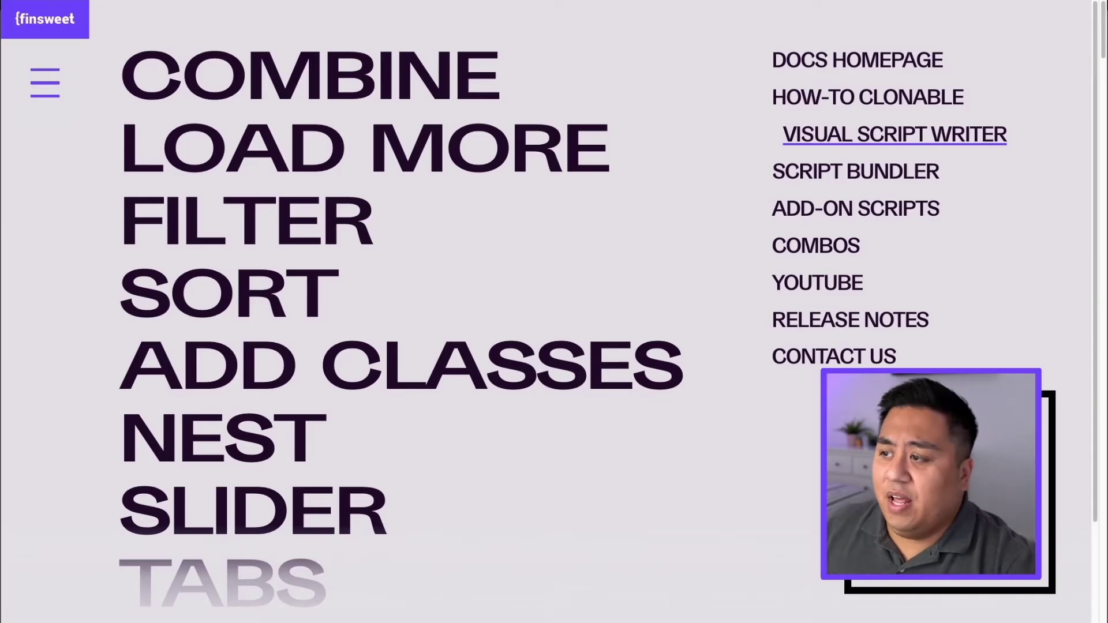
Step: Switch to the Finsweet CMS Library site and open its Visual Script Writer
{"action": "left_click", "coordinate": [53, 68]}
{"action": "left_click", "coordinate": [41, 79]}
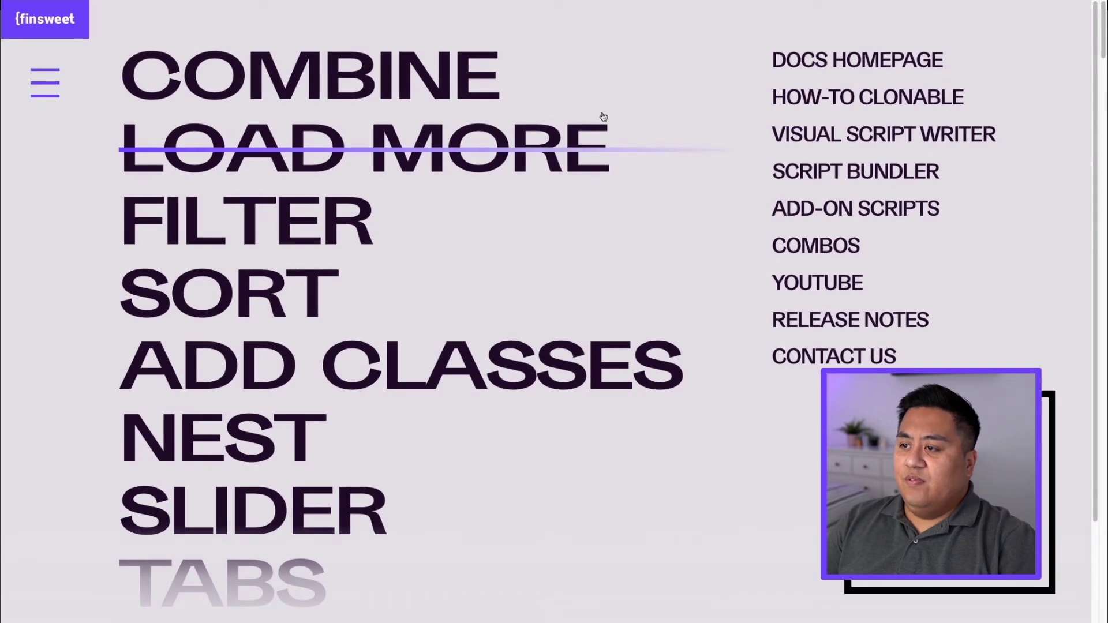
{"action": "left_click", "coordinate": [810, 134]}
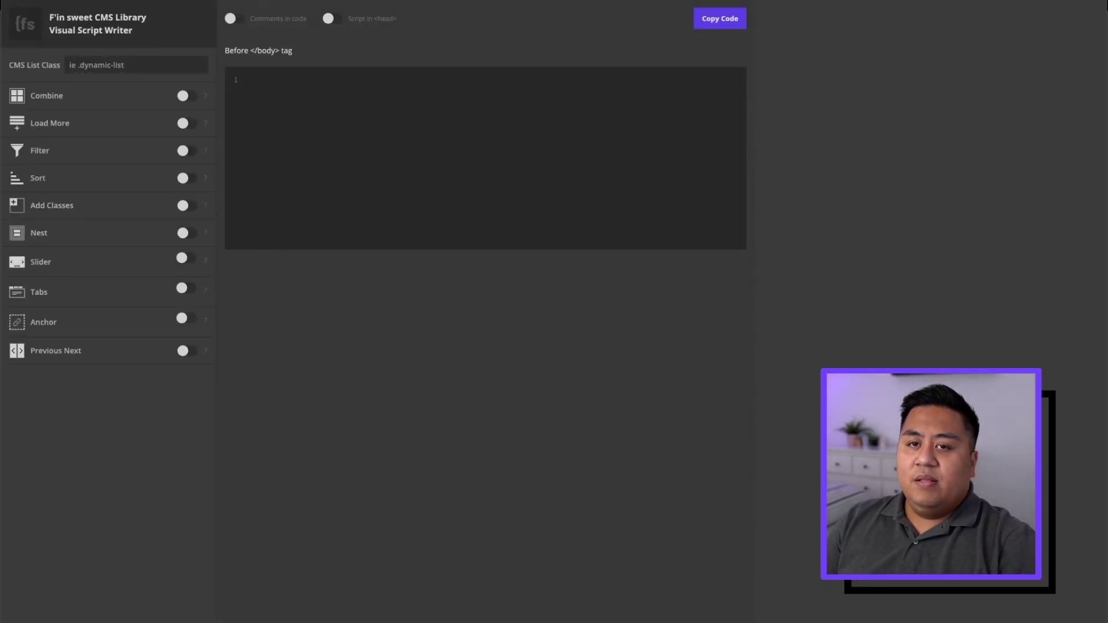
Step: Set the CMS List Class to .collection-list and enable the Load More component in the script
{"action": "left_click", "coordinate": [87, 65]}
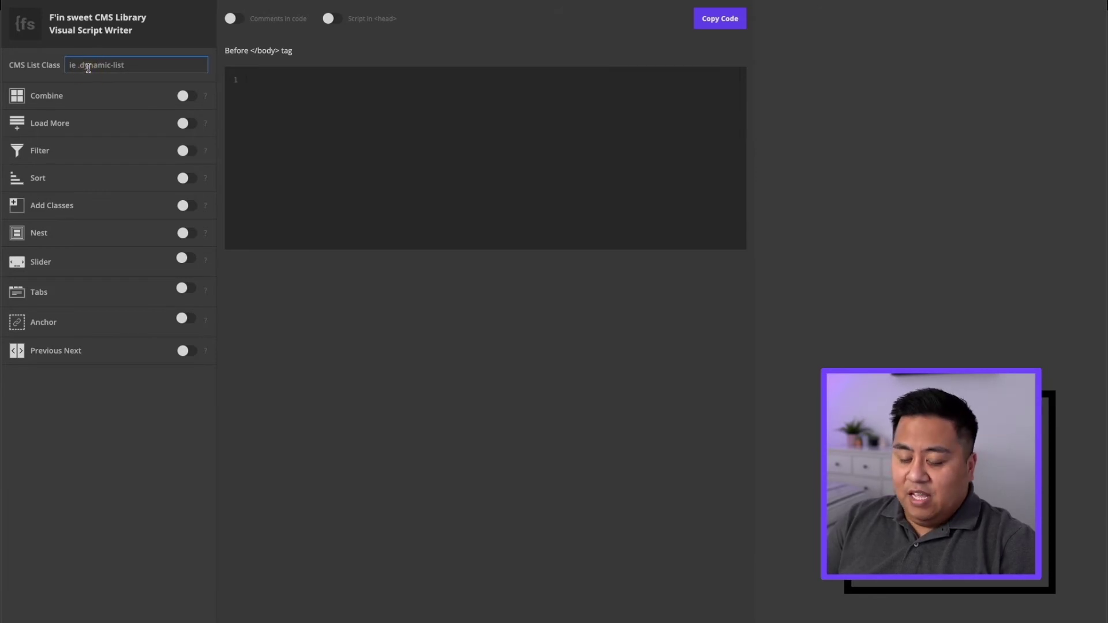
{"action": "type", "text": ".collection-list"}
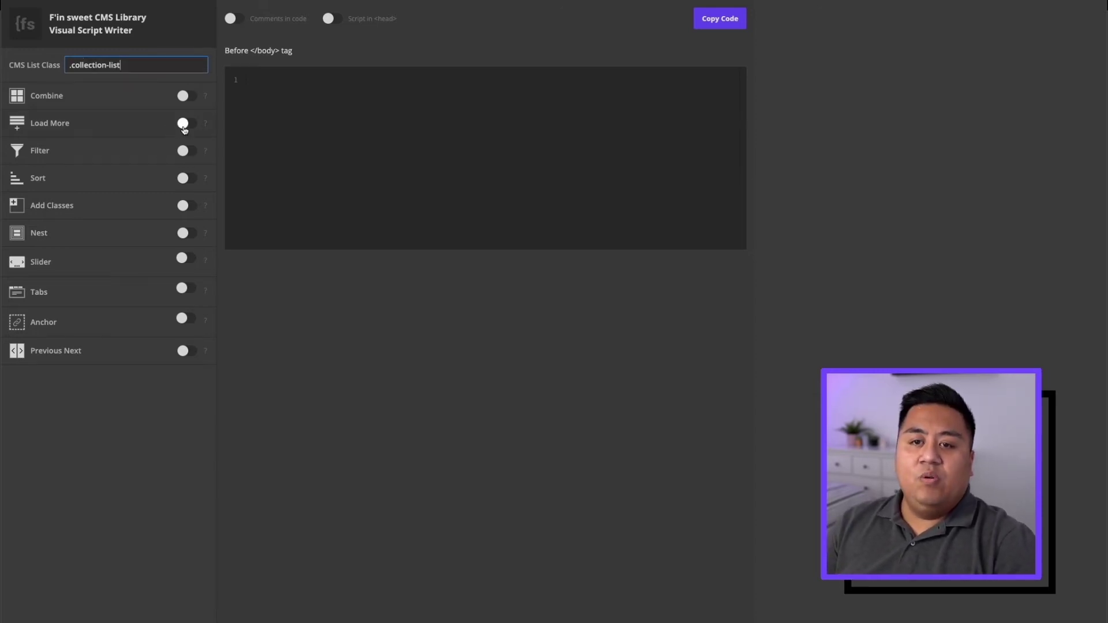
{"action": "left_click", "coordinate": [183, 126]}
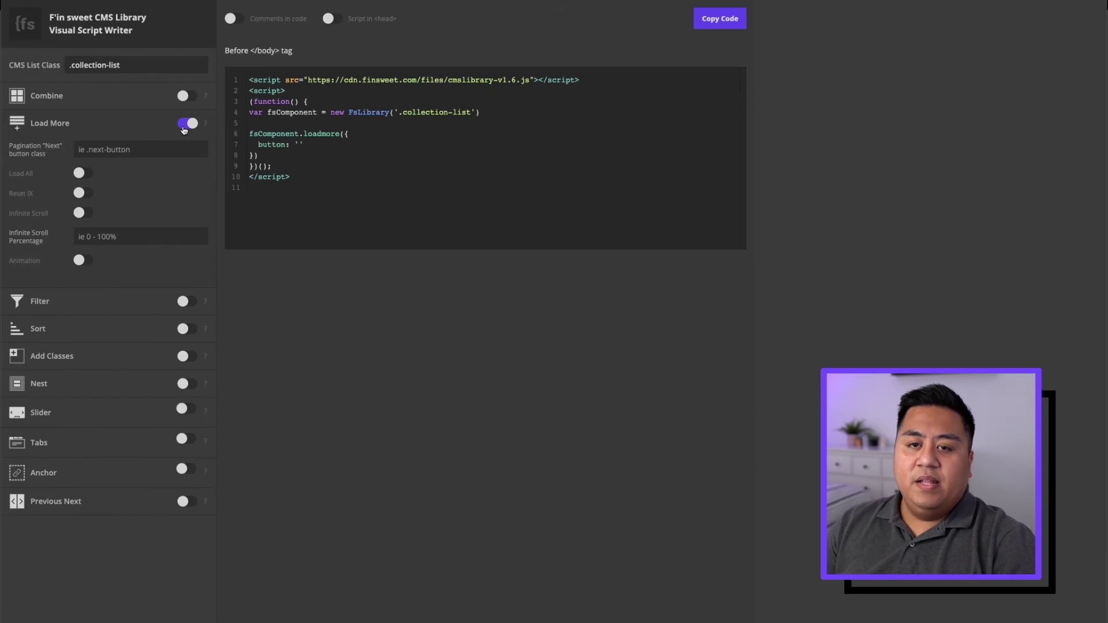
{"action": "left_click", "coordinate": [97, 148]}
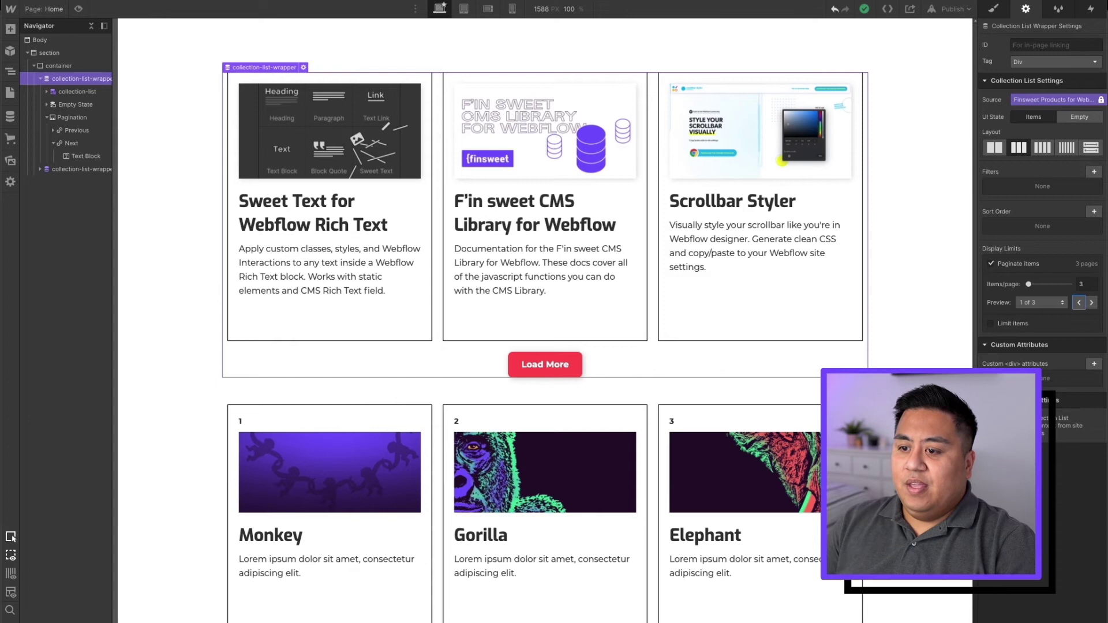
Step: Switch to Webflow and rename the Load More button's Next class to load-more
{"action": "left_click", "coordinate": [555, 359]}
{"action": "left_click", "coordinate": [993, 9]}
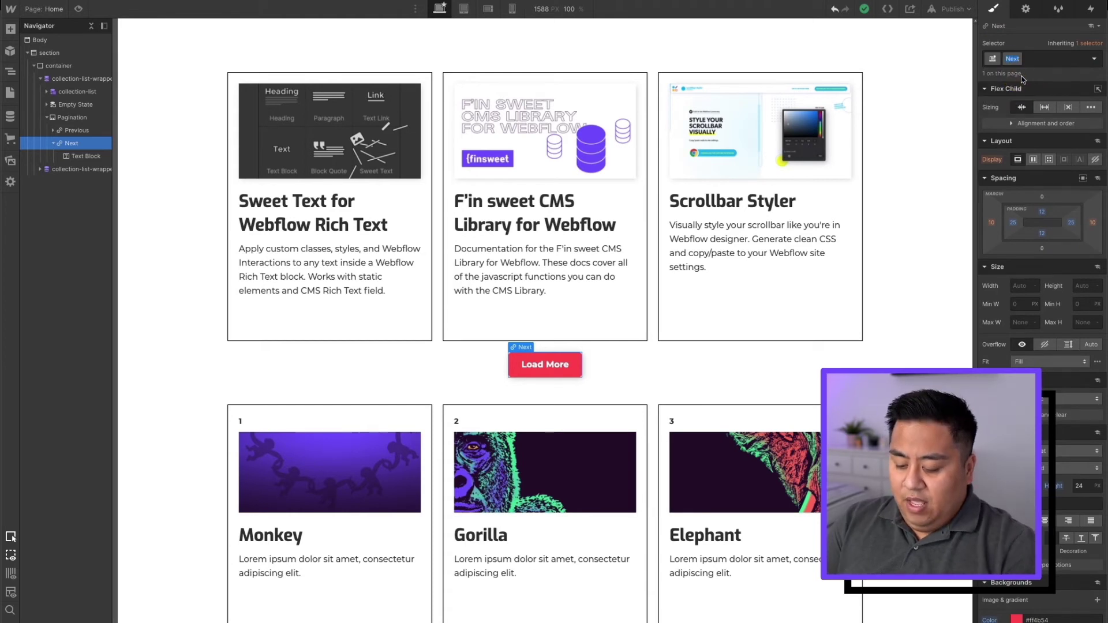
{"action": "double_click", "coordinate": [1012, 59]}
{"action": "type", "text": "load"}
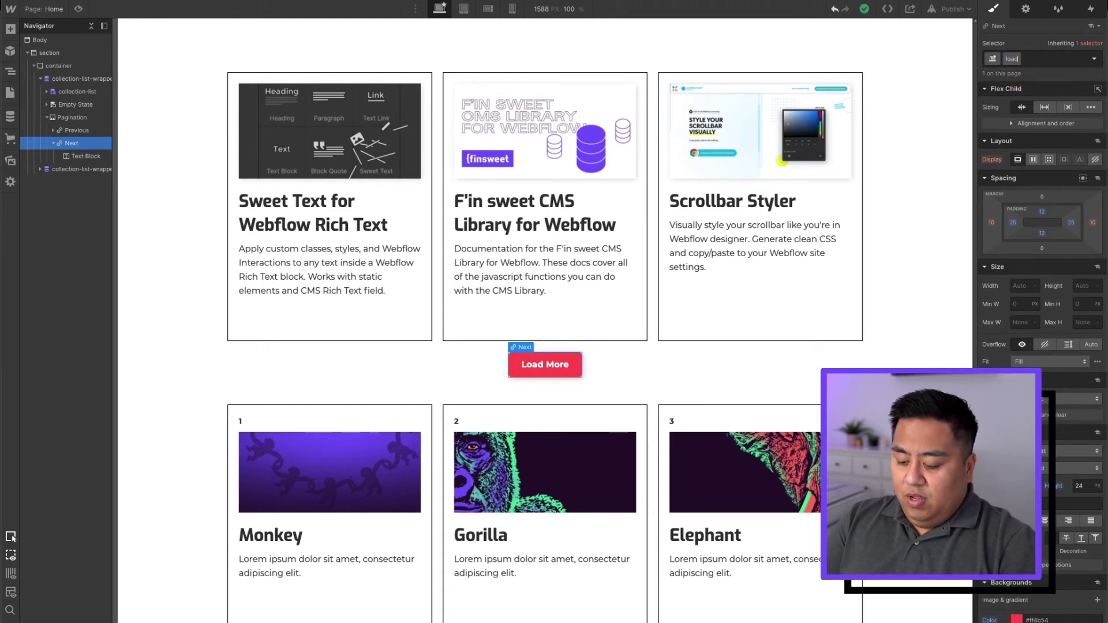
{"action": "type", "text": "-more"}
{"action": "key", "text": "Return"}
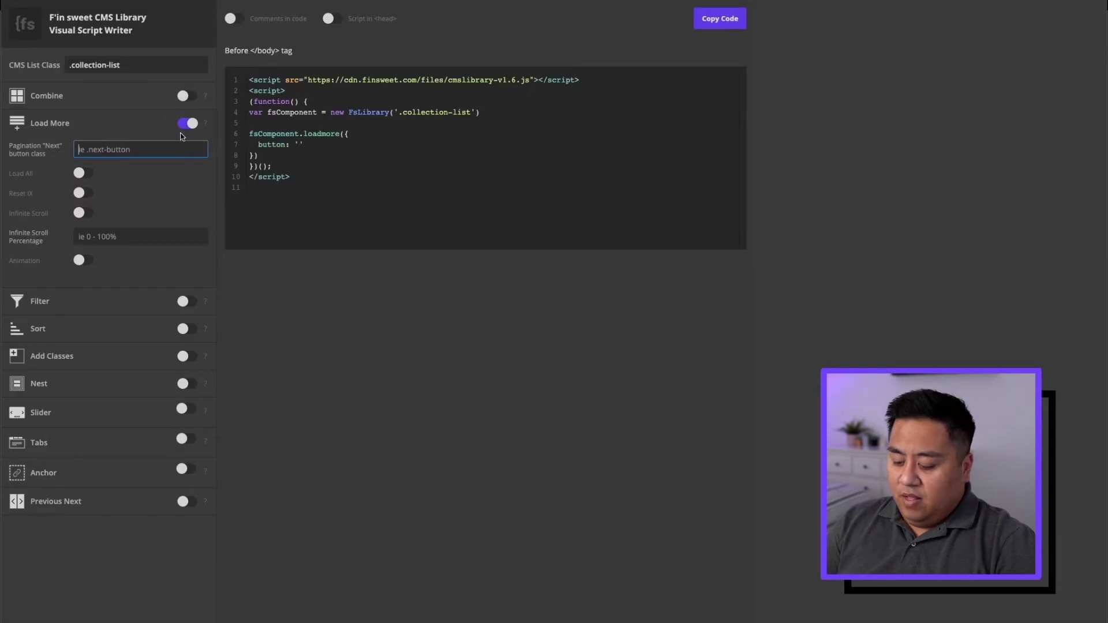
Step: Back in the Visual Script Writer, set the pagination Next button class to .load-more, with Reset IX turned off
{"action": "type", "text": ".load-more"}
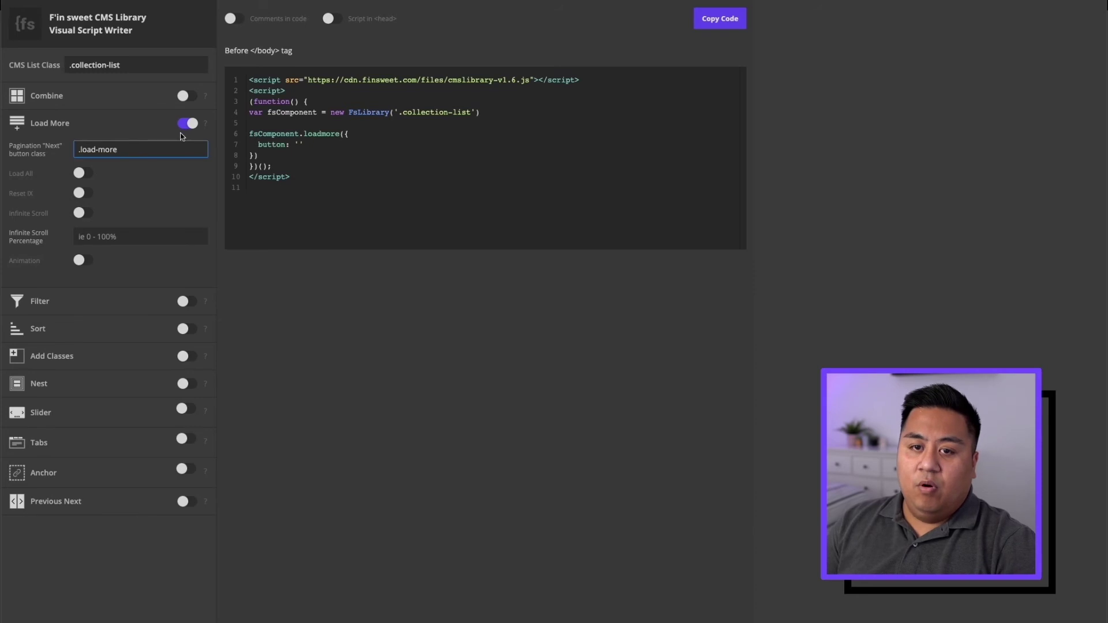
{"action": "left_click", "coordinate": [173, 184]}
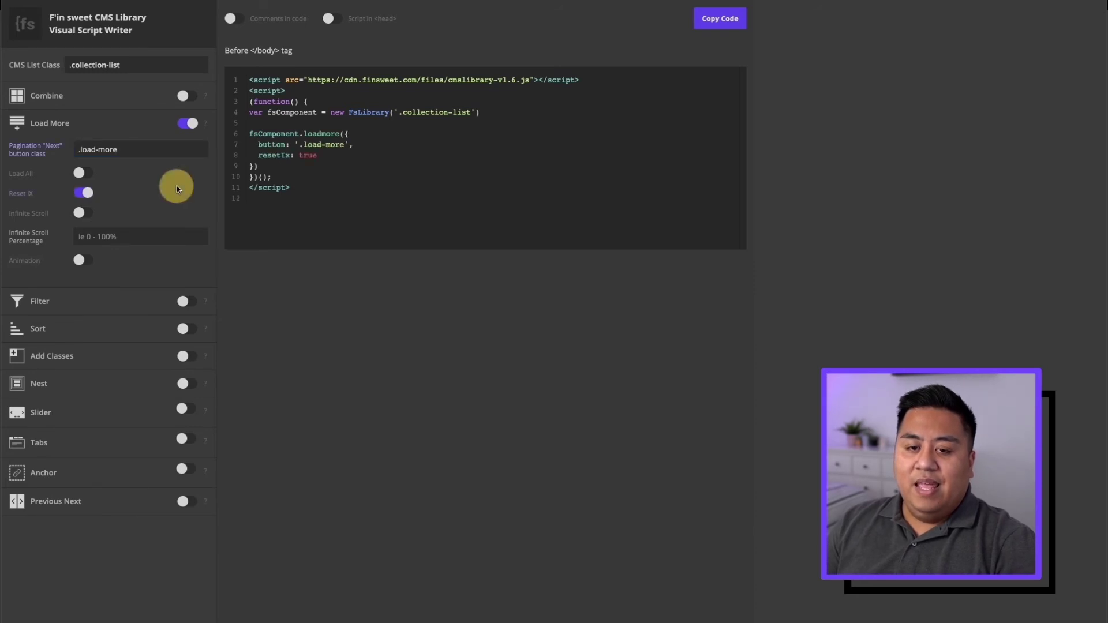
{"action": "left_click", "coordinate": [85, 192]}
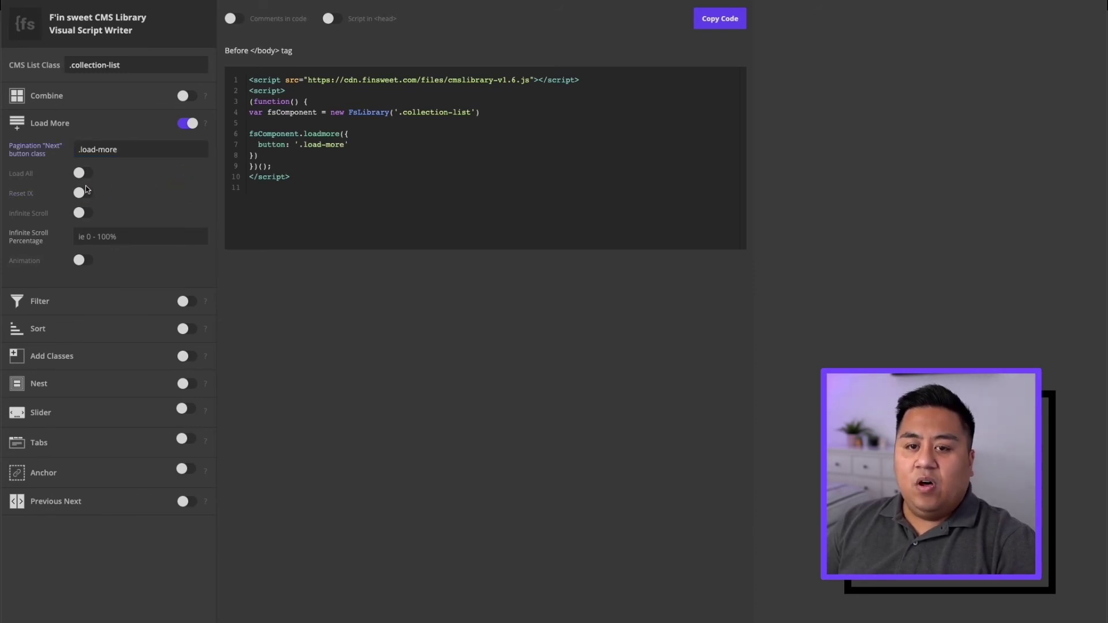
Step: Enable the Load More animation with ease-in-out easing and Fade In set to Yes, and copy the generated code
{"action": "left_click", "coordinate": [79, 261]}
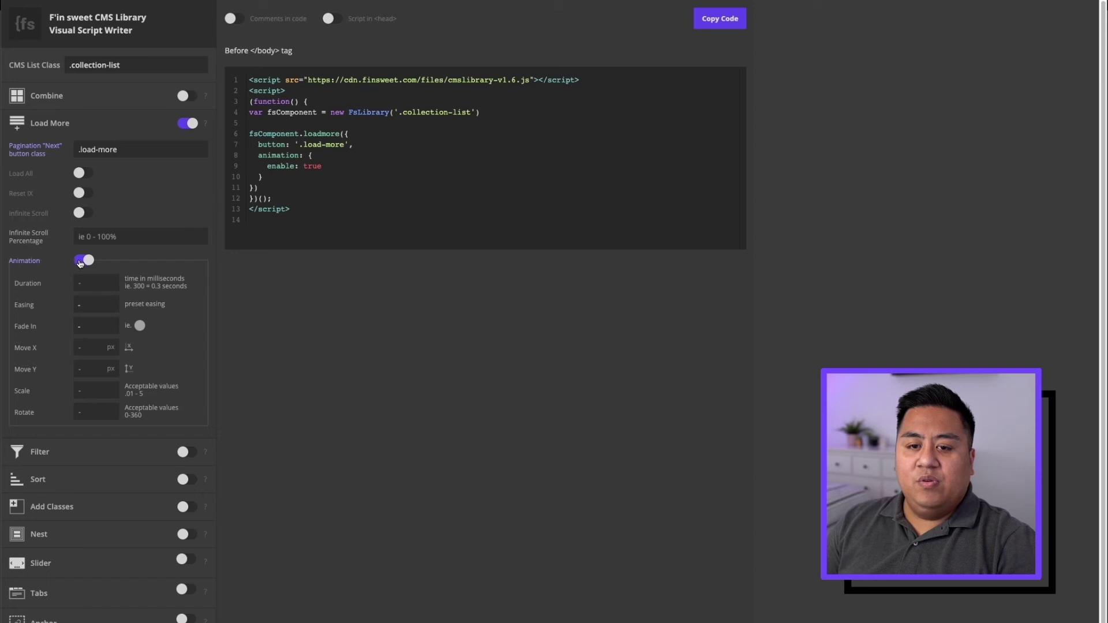
{"action": "left_click", "coordinate": [97, 306]}
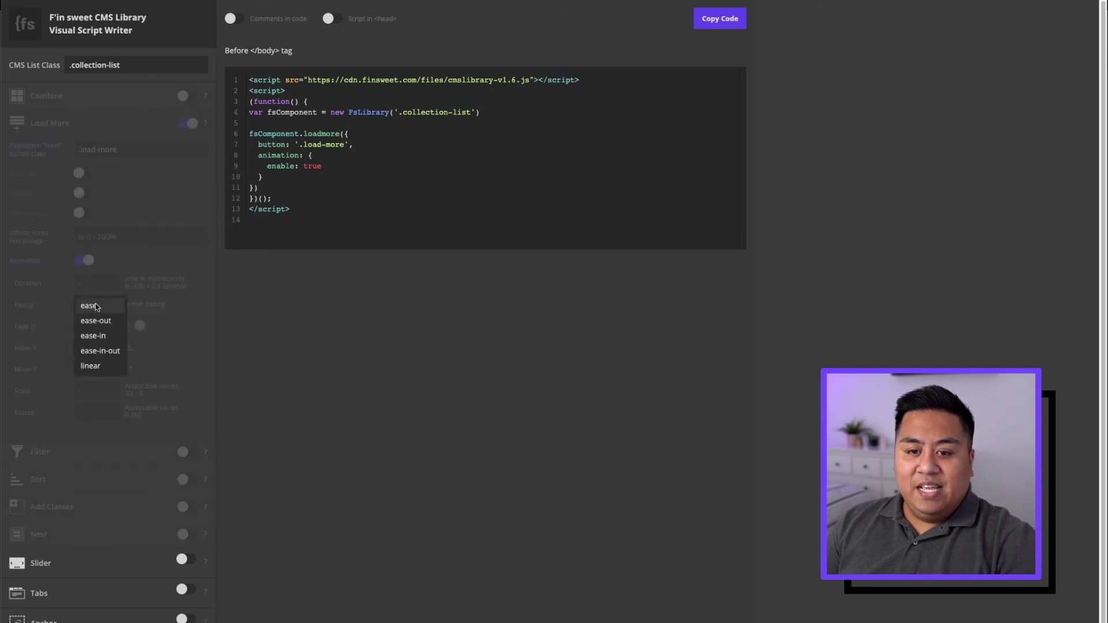
{"action": "left_click", "coordinate": [99, 350]}
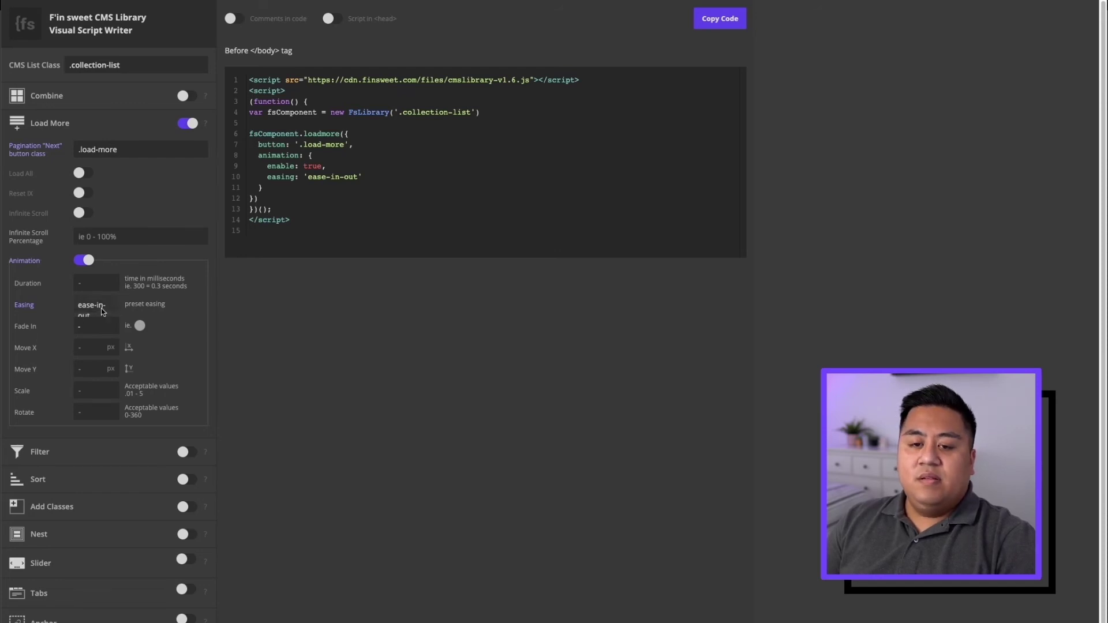
{"action": "left_click", "coordinate": [108, 329]}
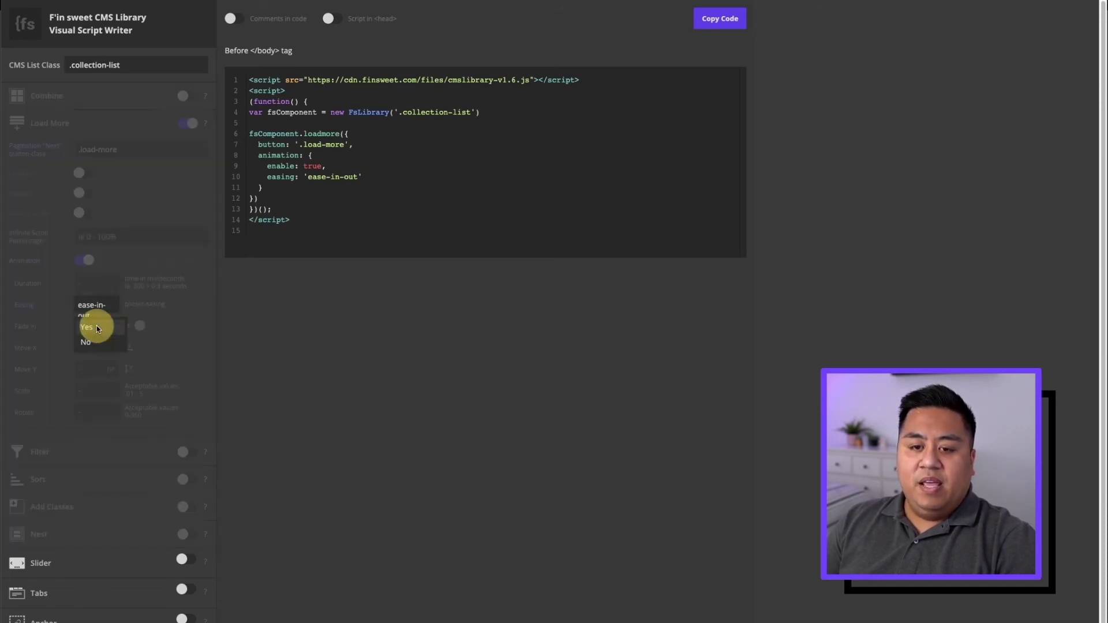
{"action": "left_click", "coordinate": [97, 326]}
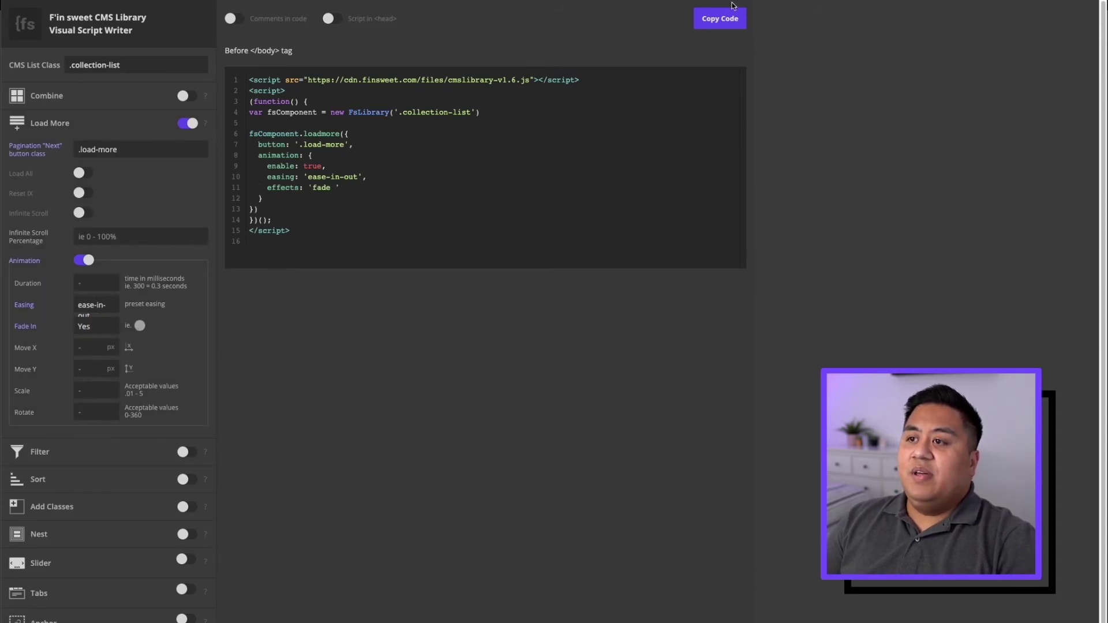
{"action": "left_click", "coordinate": [722, 23]}
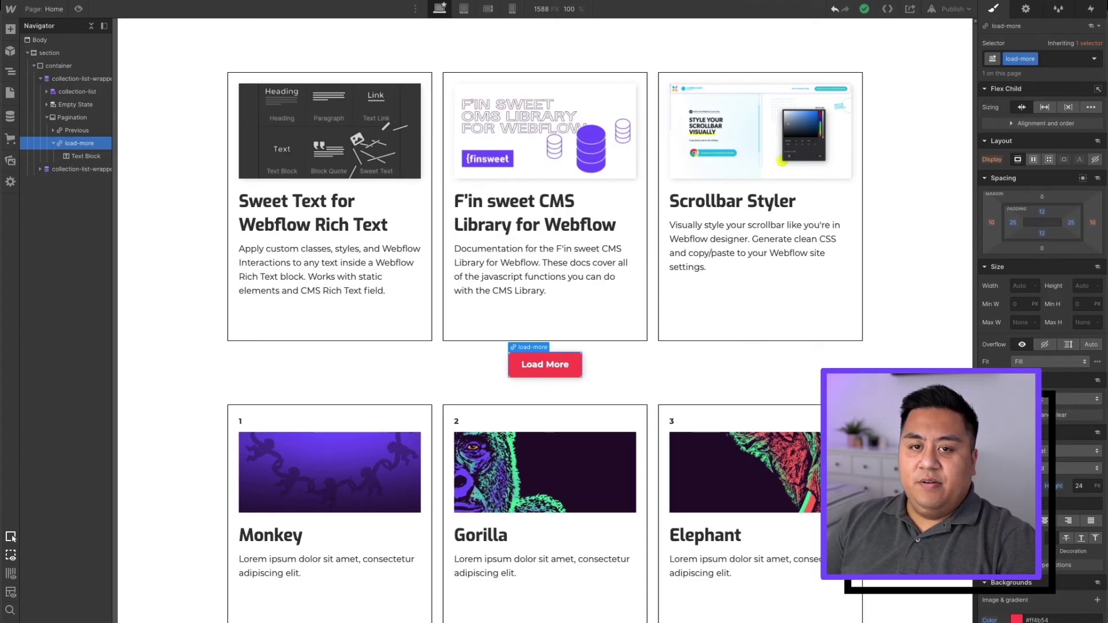
Step: Back in Webflow, paste the copied script into the Home page's custom code before the </body> tag and save the page settings
{"action": "left_click", "coordinate": [10, 92]}
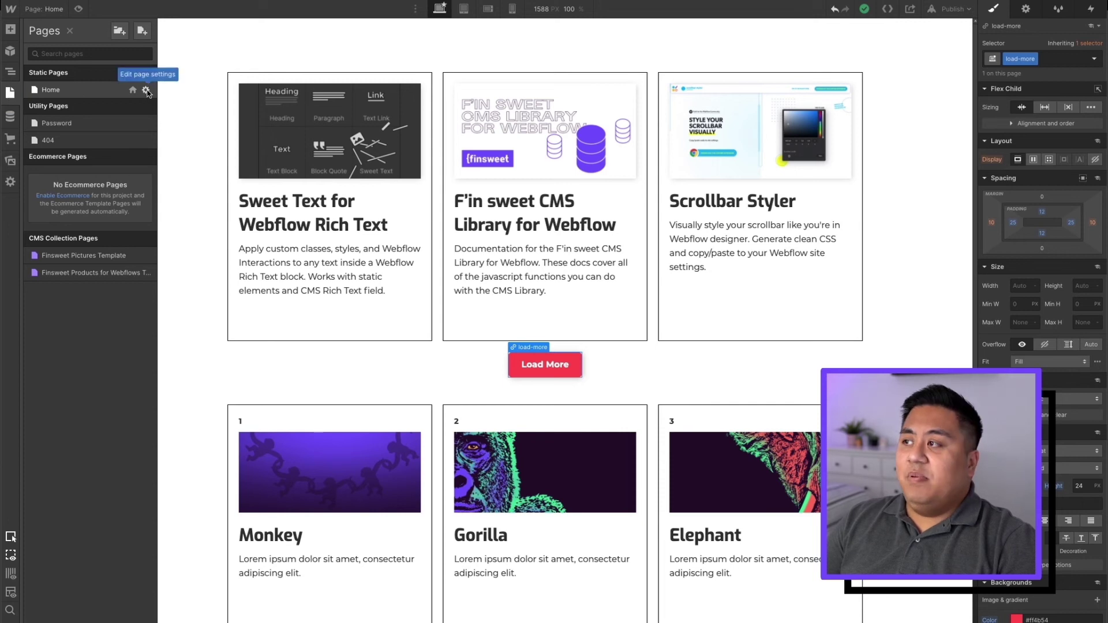
{"action": "left_click", "coordinate": [146, 90]}
{"action": "scroll", "coordinate": [299, 251], "scroll_direction": "down", "scroll_amount": 15}
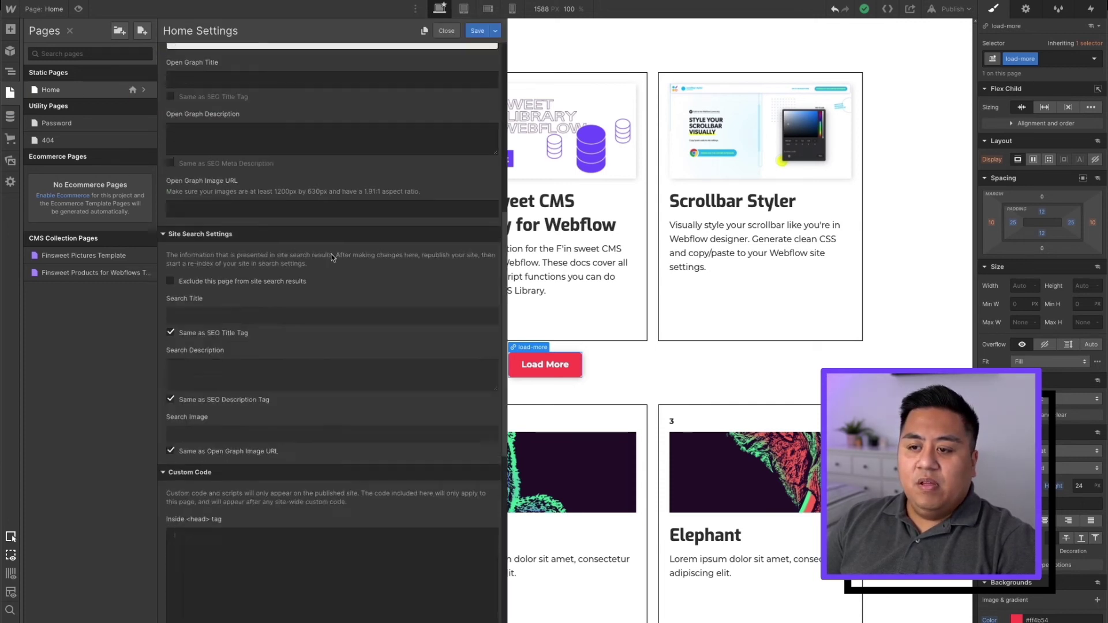
{"action": "left_click", "coordinate": [207, 390]}
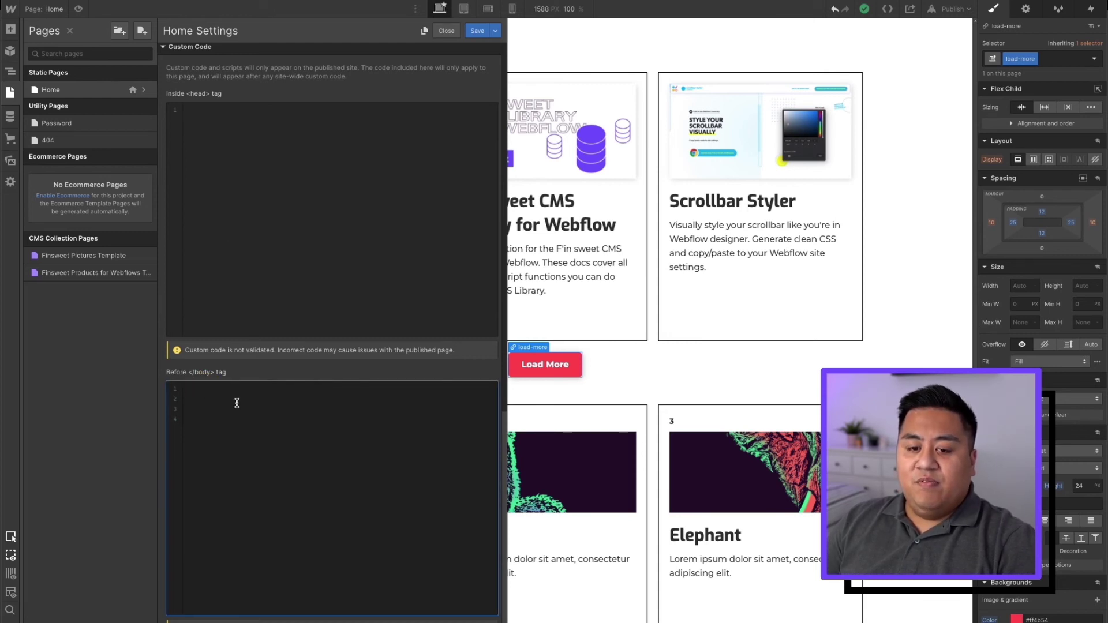
{"action": "key", "text": "ctrl+v"}
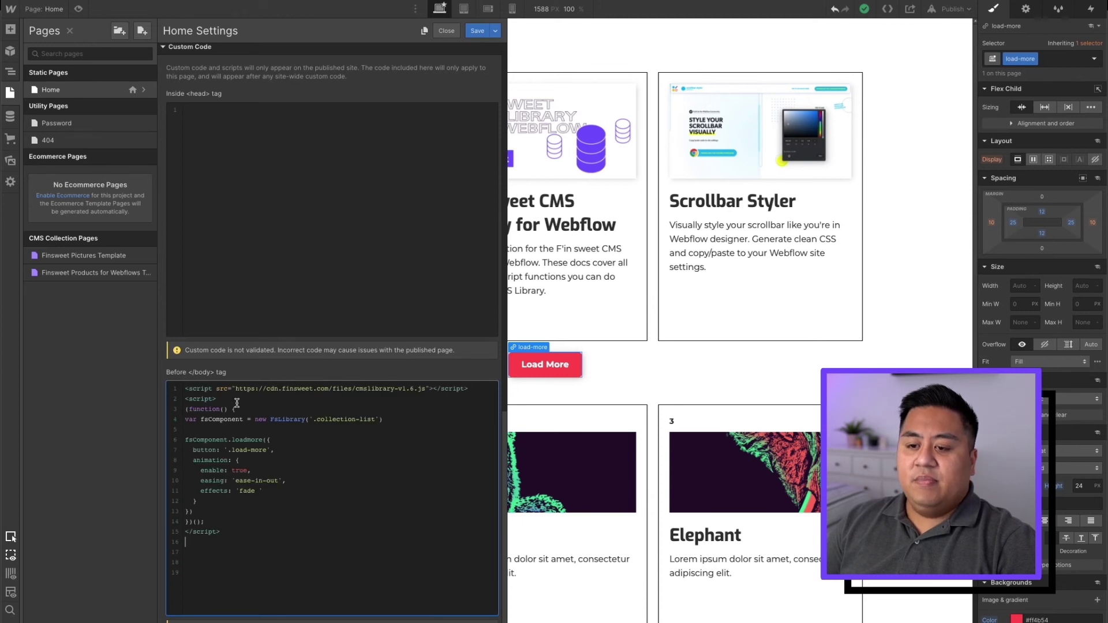
{"action": "left_click", "coordinate": [478, 33]}
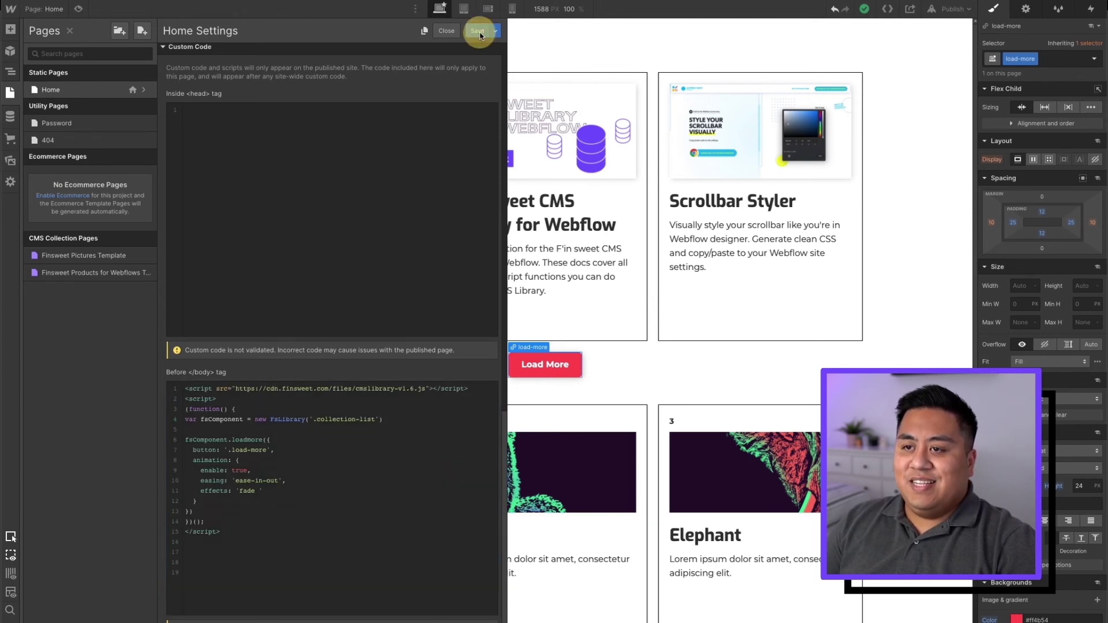
Step: Preview the Home page in the Designer, look at the Load More button, and return to editing
{"action": "left_click", "coordinate": [80, 8]}
{"action": "scroll", "coordinate": [304, 379], "scroll_direction": "down", "scroll_amount": 3}
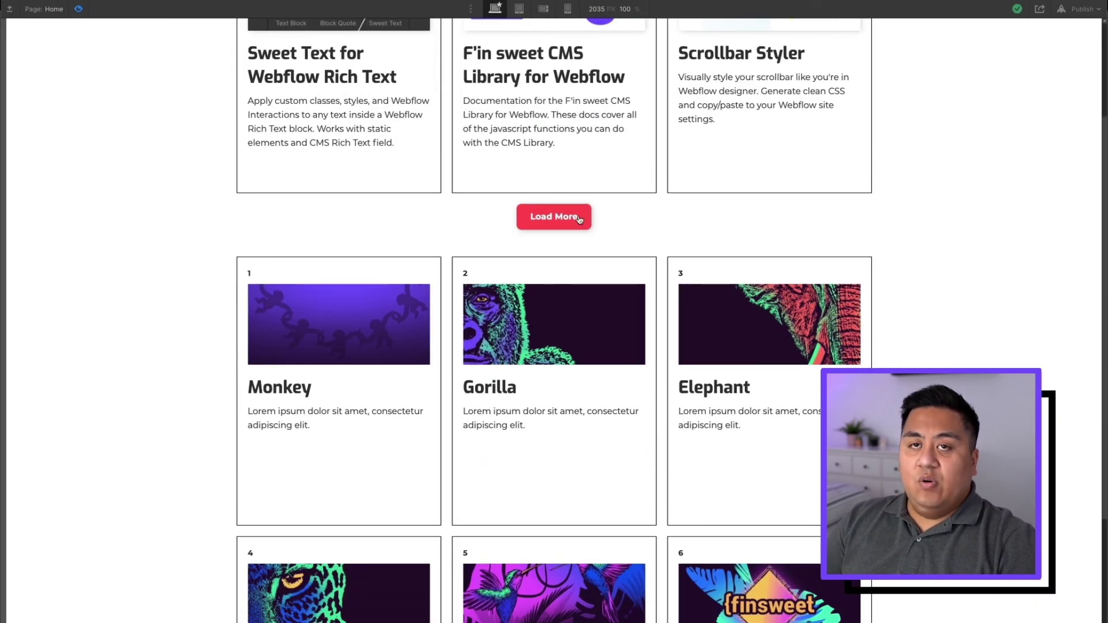
{"action": "left_click", "coordinate": [79, 9]}
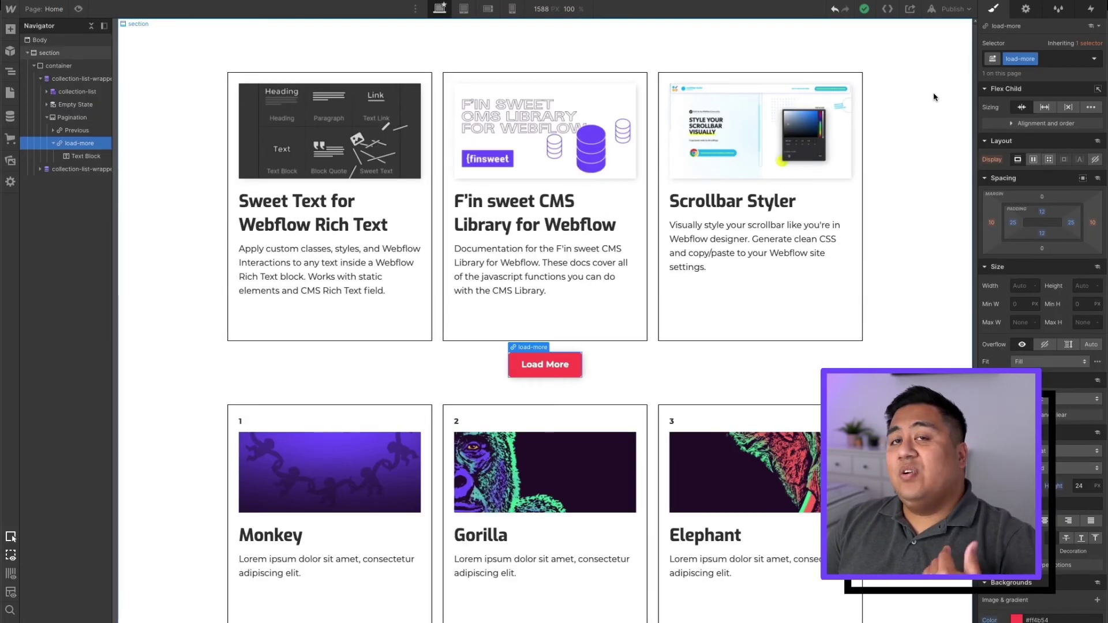
Step: Publish the site to its webflow.io domain and open the live page
{"action": "left_click", "coordinate": [952, 9]}
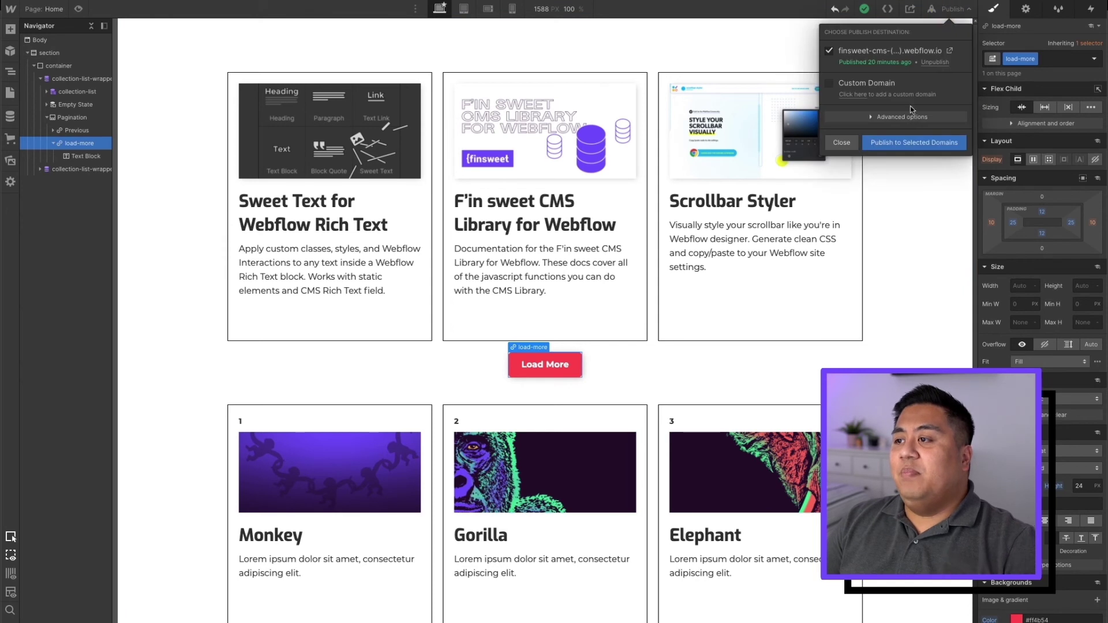
{"action": "left_click", "coordinate": [904, 143]}
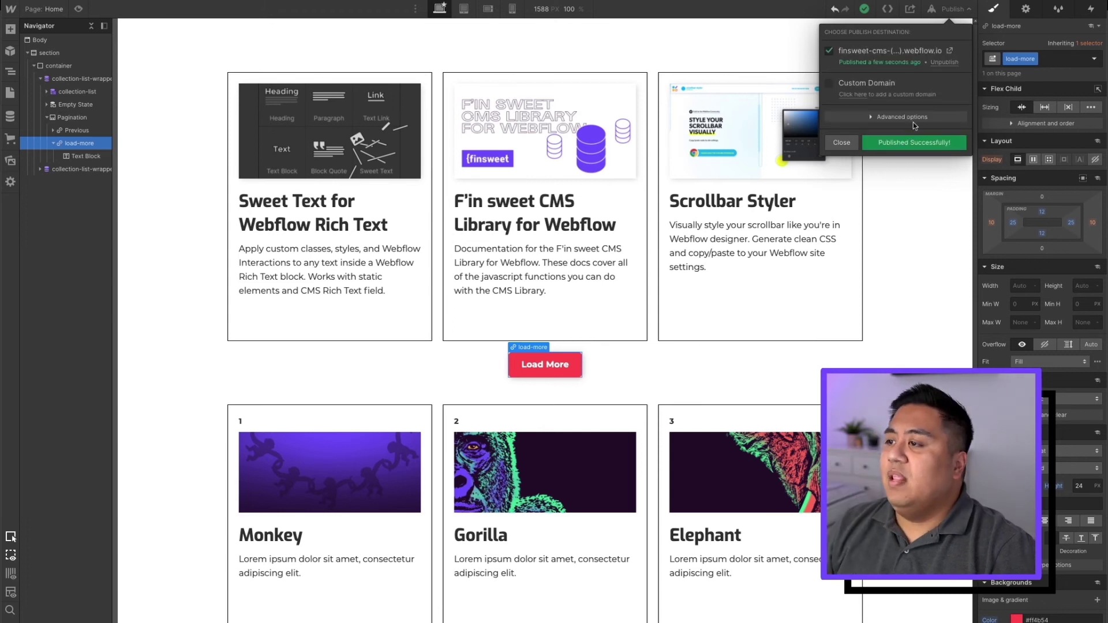
{"action": "left_click", "coordinate": [950, 52]}
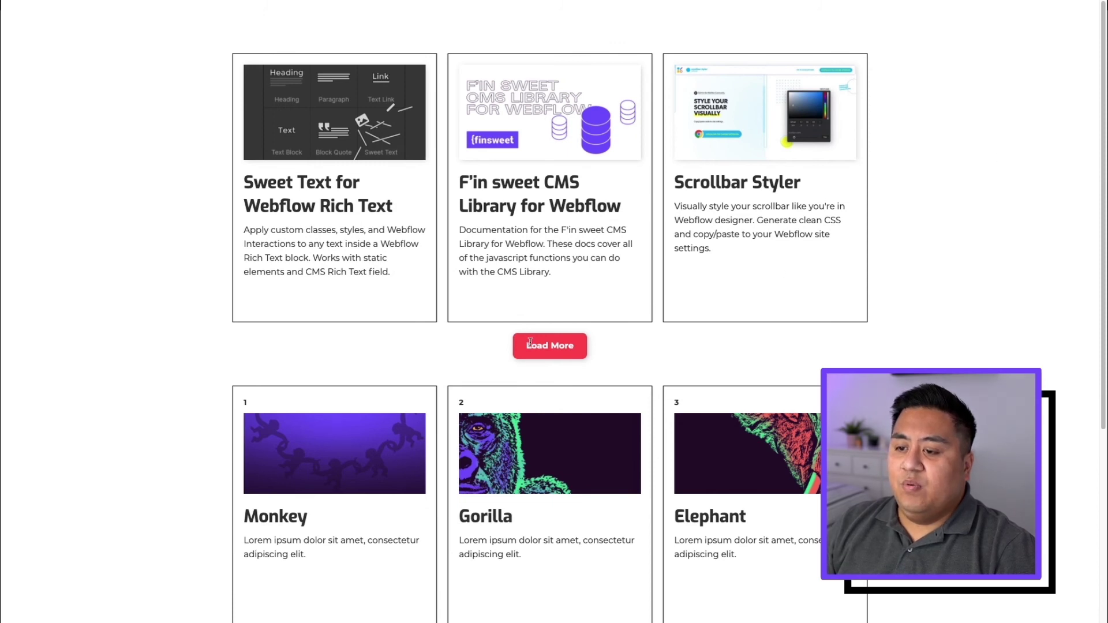
Step: Test the Load More button on the live page by loading all remaining collection items and reviewing the list
{"action": "left_click", "coordinate": [574, 348]}
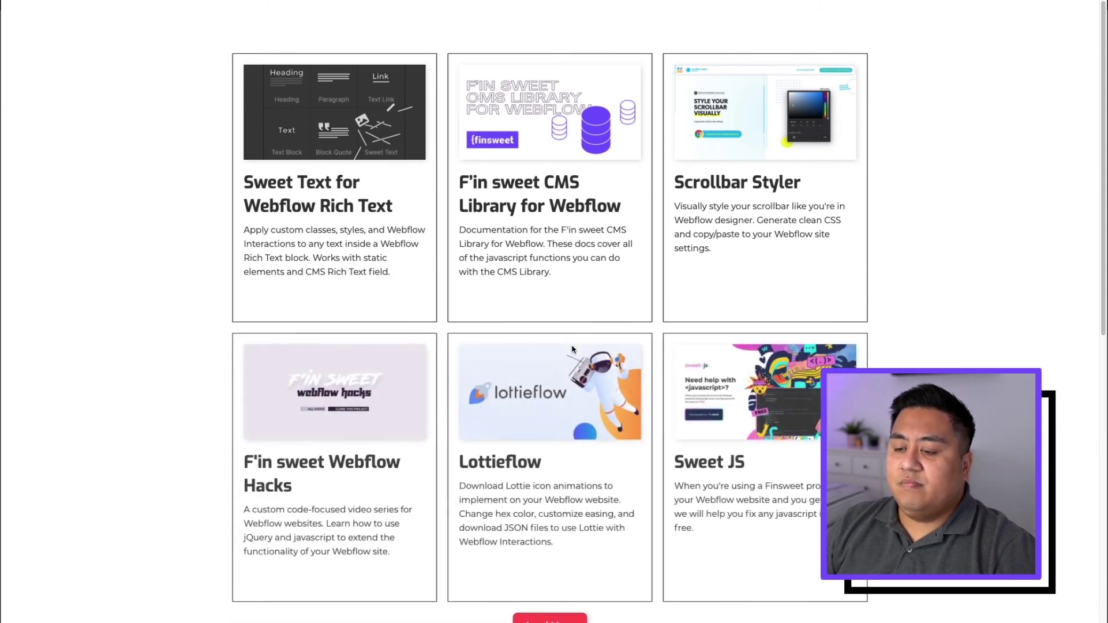
{"action": "scroll", "coordinate": [264, 379], "scroll_direction": "down", "scroll_amount": 5}
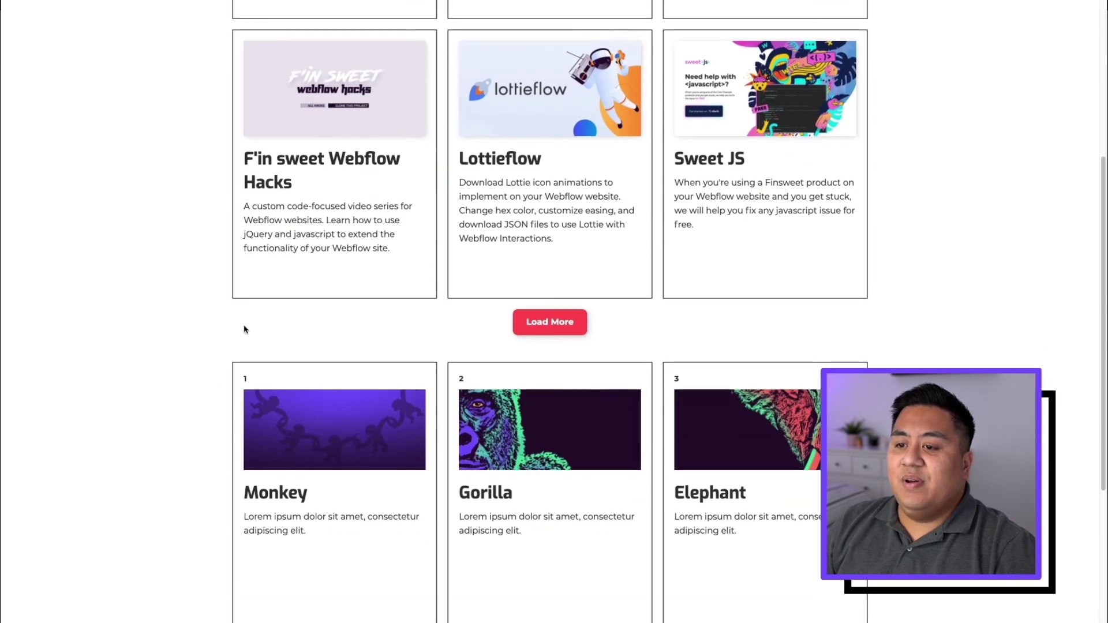
{"action": "left_click", "coordinate": [526, 324]}
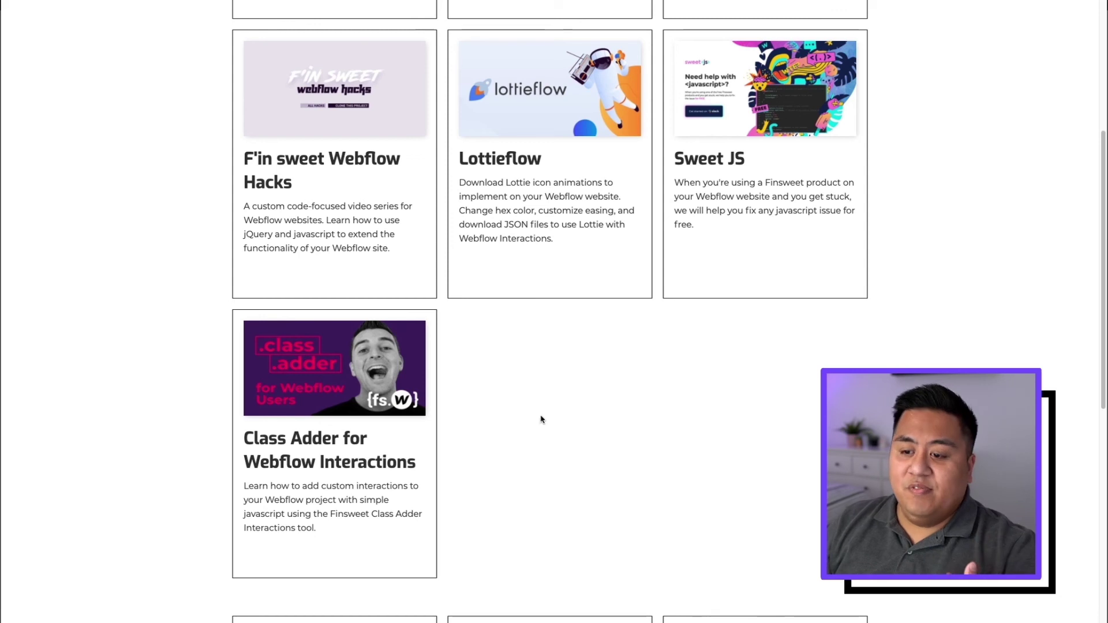
{"action": "scroll", "coordinate": [536, 462], "scroll_direction": "up", "scroll_amount": 4}
{"action": "scroll", "coordinate": [534, 472], "scroll_direction": "down", "scroll_amount": 5}
{"action": "scroll", "coordinate": [531, 472], "scroll_direction": "up", "scroll_amount": 4}
{"action": "scroll", "coordinate": [531, 473], "scroll_direction": "down", "scroll_amount": 4}
{"action": "scroll", "coordinate": [531, 474], "scroll_direction": "down", "scroll_amount": 1}
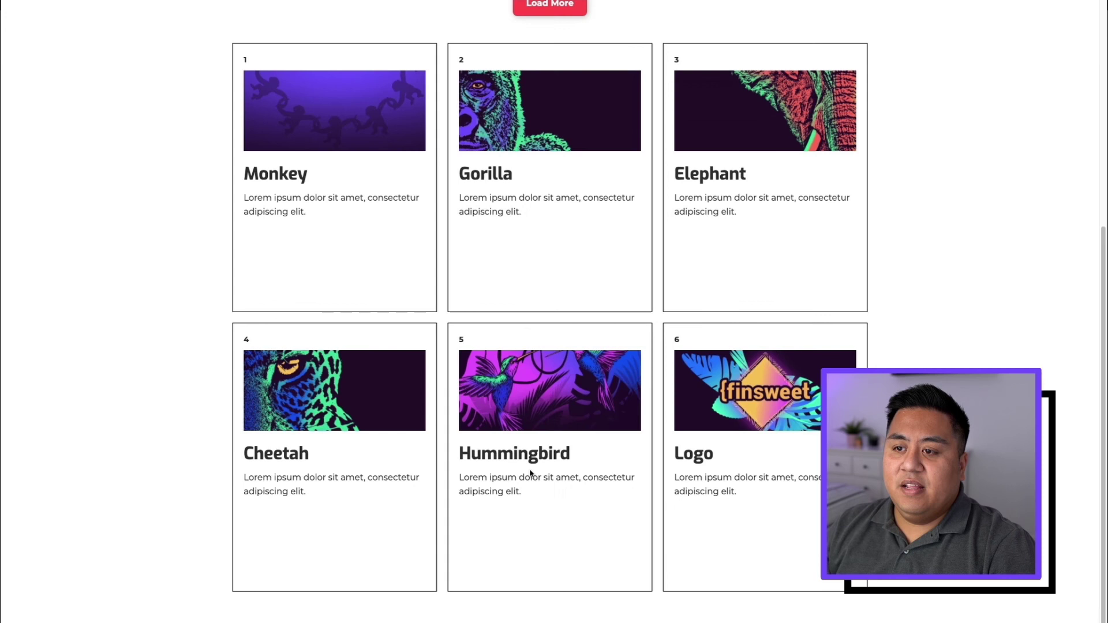
Step: Repeat the Load More test on the live page through the last item, and close the page
{"action": "scroll", "coordinate": [557, 428], "scroll_direction": "up", "scroll_amount": 6}
{"action": "left_click", "coordinate": [558, 356]}
{"action": "scroll", "coordinate": [552, 395], "scroll_direction": "down", "scroll_amount": 3}
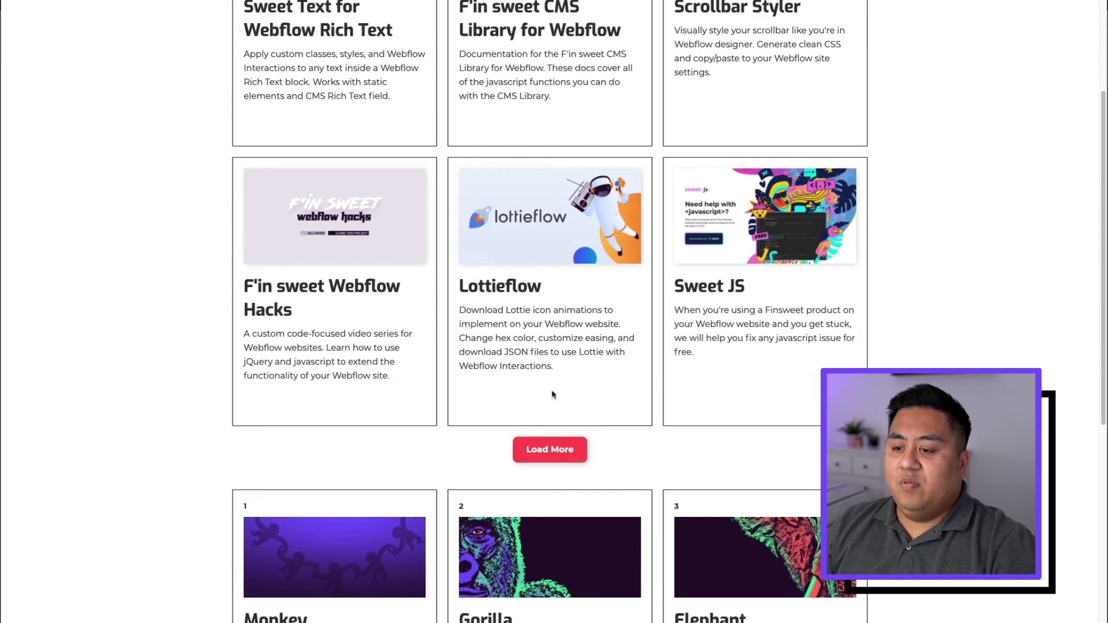
{"action": "left_click", "coordinate": [548, 449]}
{"action": "scroll", "coordinate": [544, 444], "scroll_direction": "down", "scroll_amount": 4}
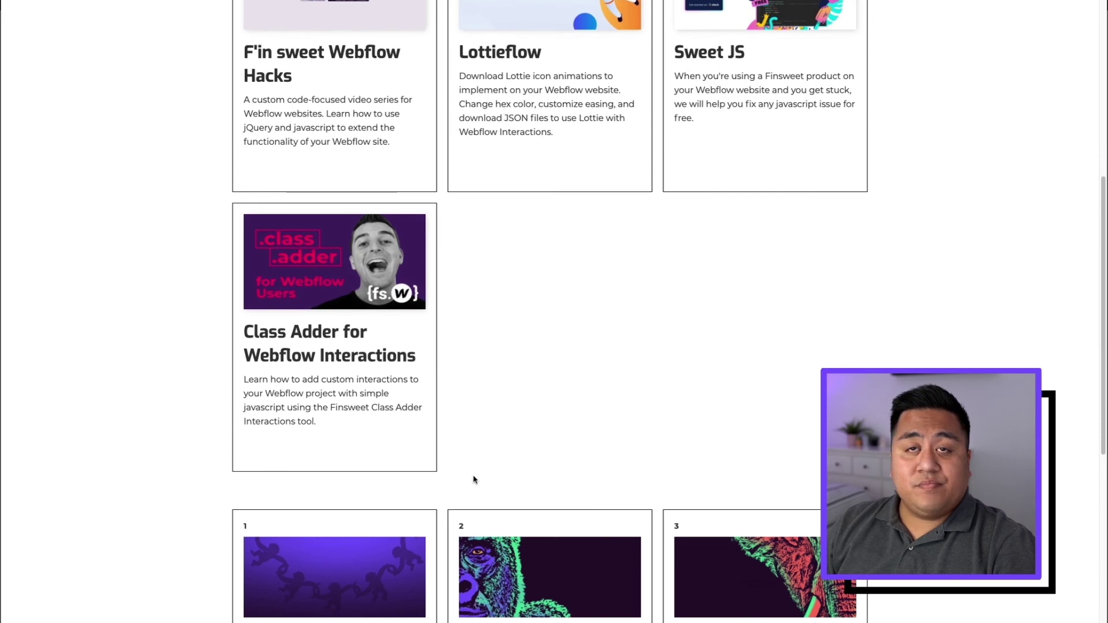
{"action": "scroll", "coordinate": [585, 420], "scroll_direction": "up", "scroll_amount": 7}
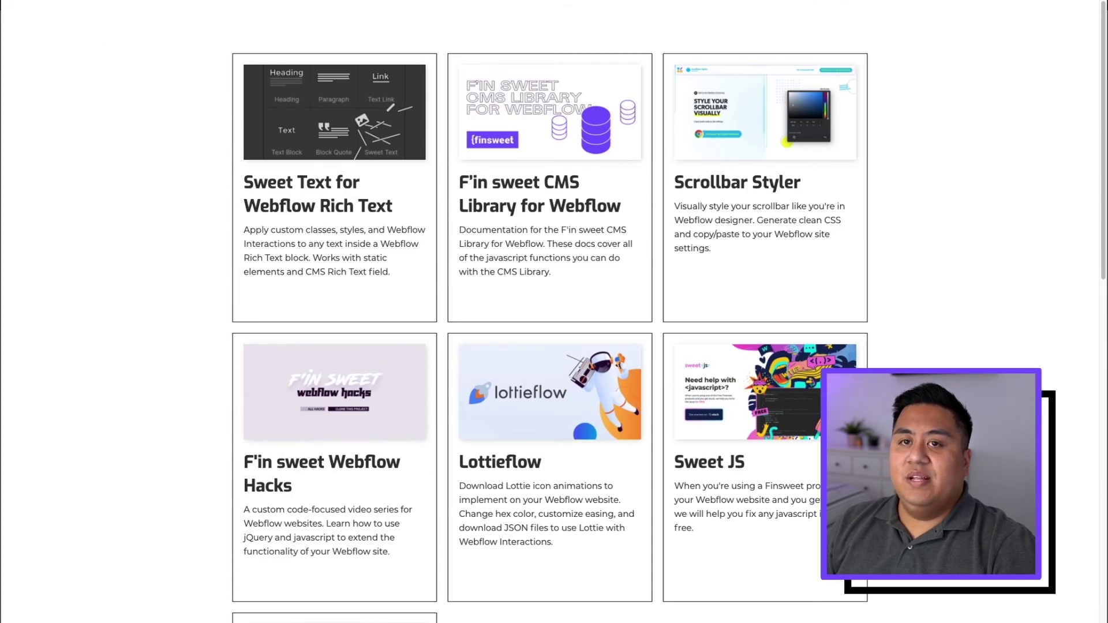
{"action": "key", "text": "ctrl+w"}
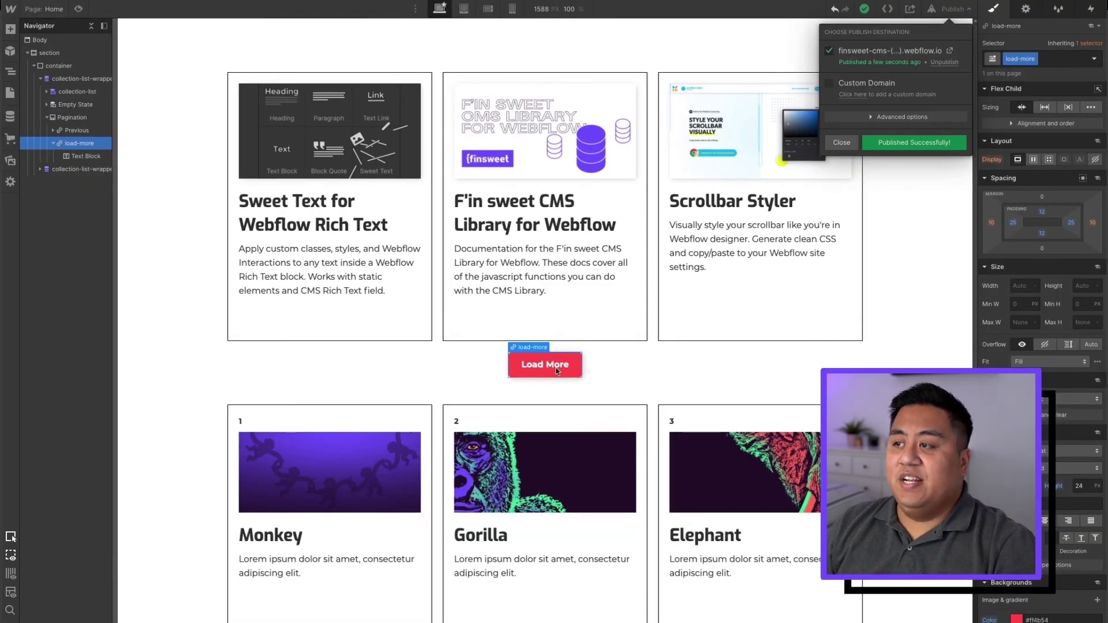
Step: Set the load-more button's cursor style to pointer
{"action": "left_click", "coordinate": [937, 11]}
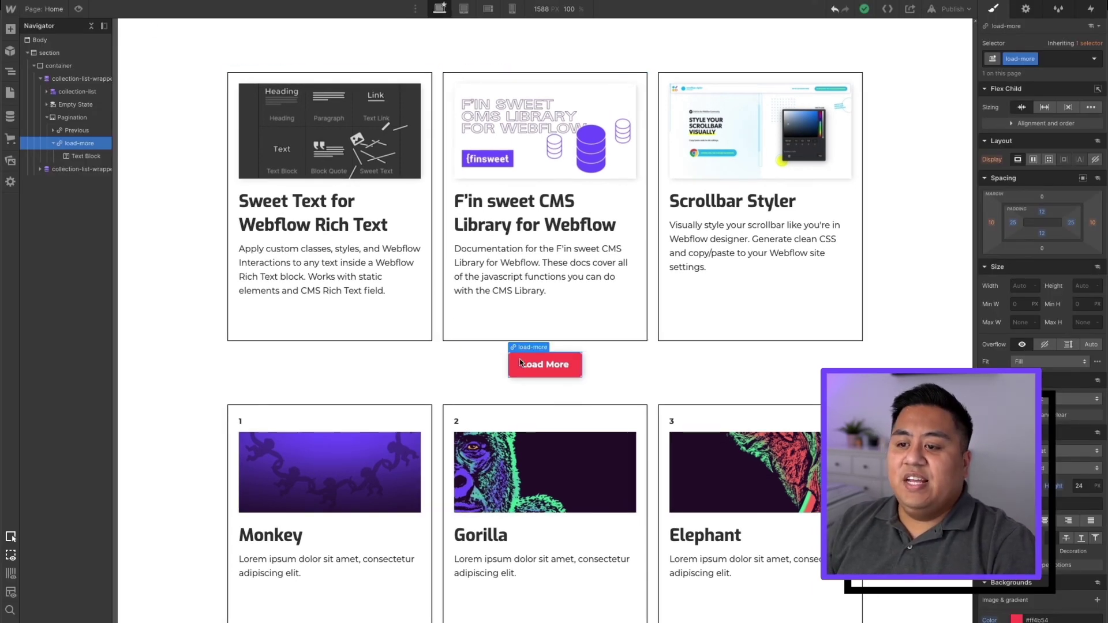
{"action": "scroll", "coordinate": [1046, 218], "scroll_direction": "down", "scroll_amount": 5}
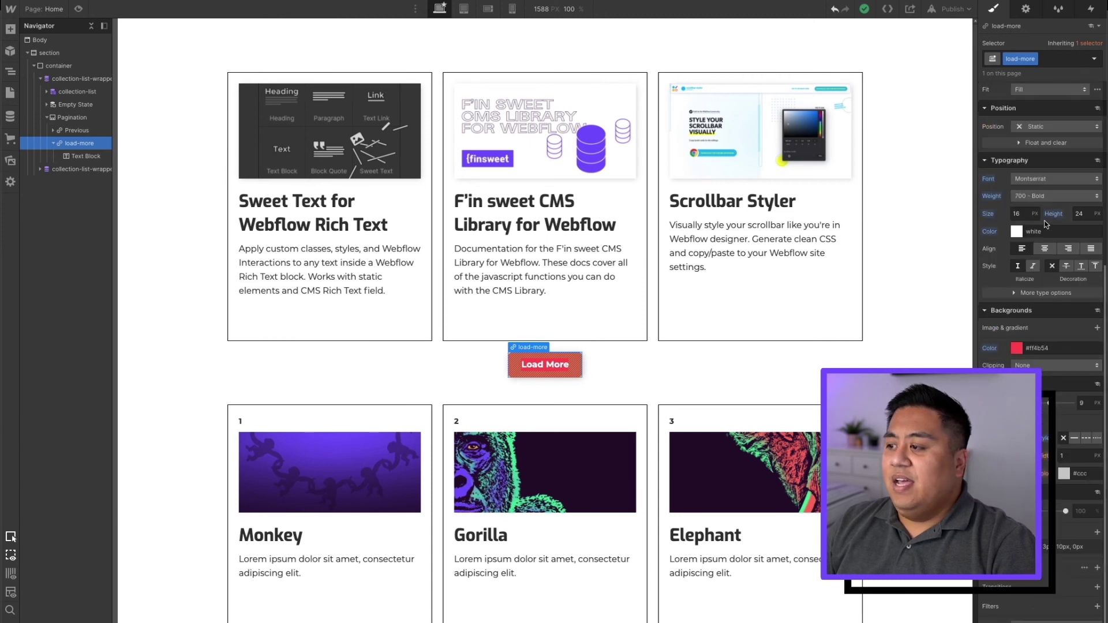
{"action": "left_click", "coordinate": [1036, 621]}
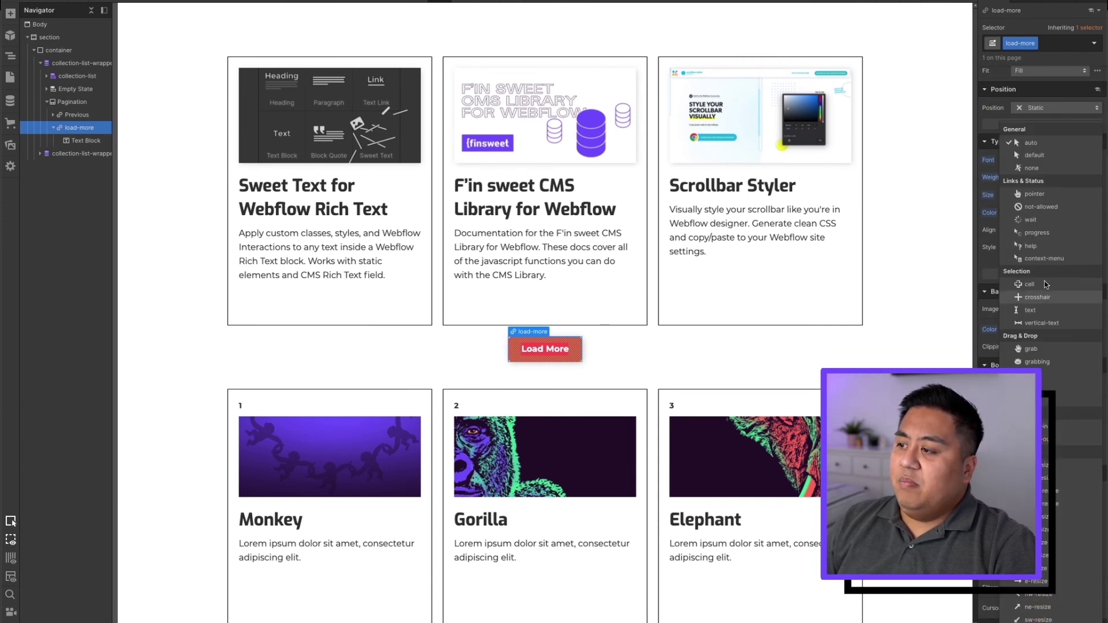
{"action": "left_click", "coordinate": [1041, 198]}
{"action": "left_click", "coordinate": [1034, 209]}
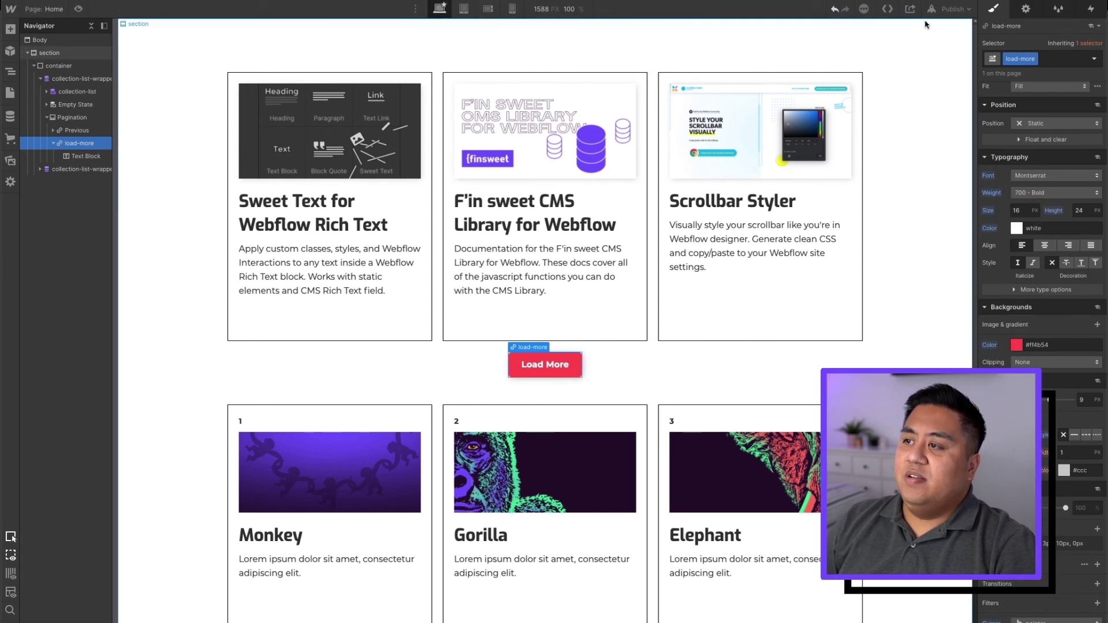
Step: Republish the site to its webflow.io domain and try the Load More button on the live page
{"action": "left_click", "coordinate": [952, 9]}
{"action": "left_click", "coordinate": [881, 143]}
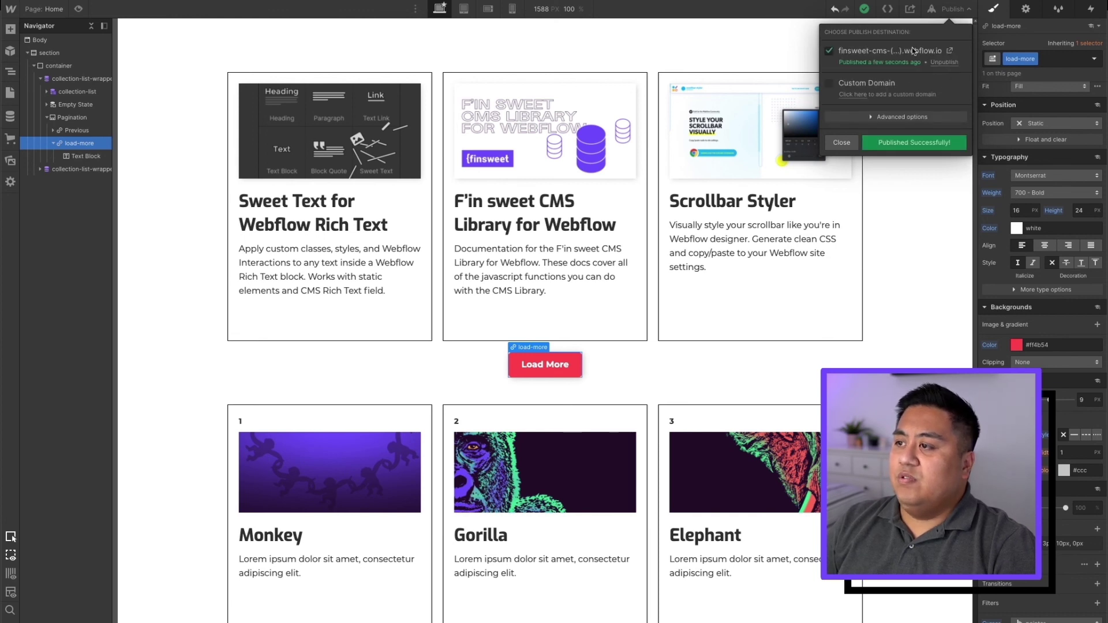
{"action": "left_click", "coordinate": [950, 50]}
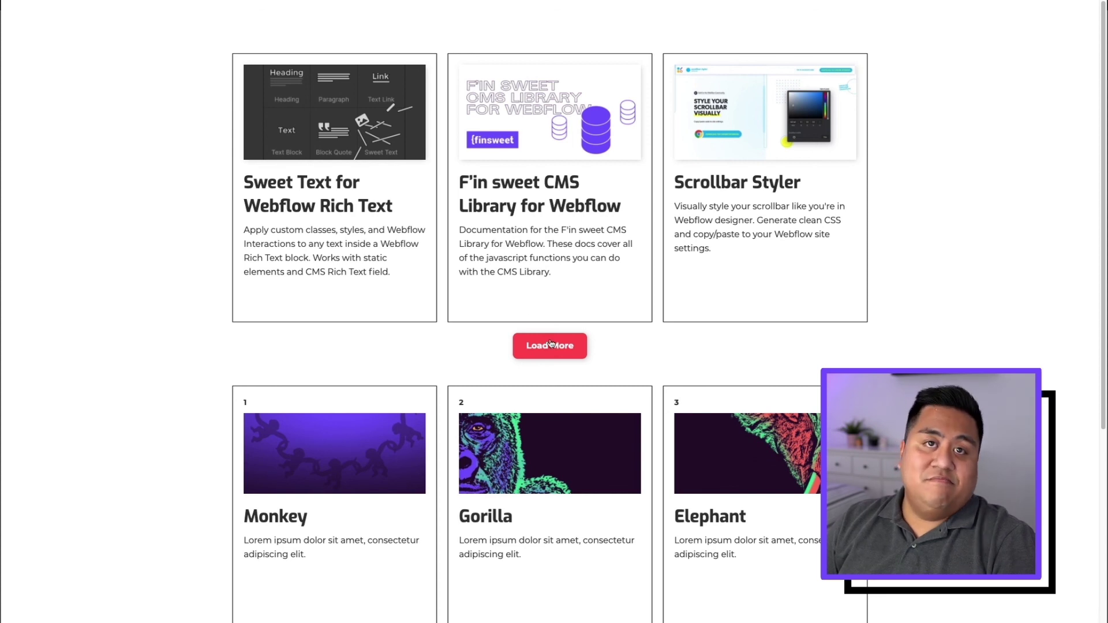
{"action": "left_click", "coordinate": [575, 346]}
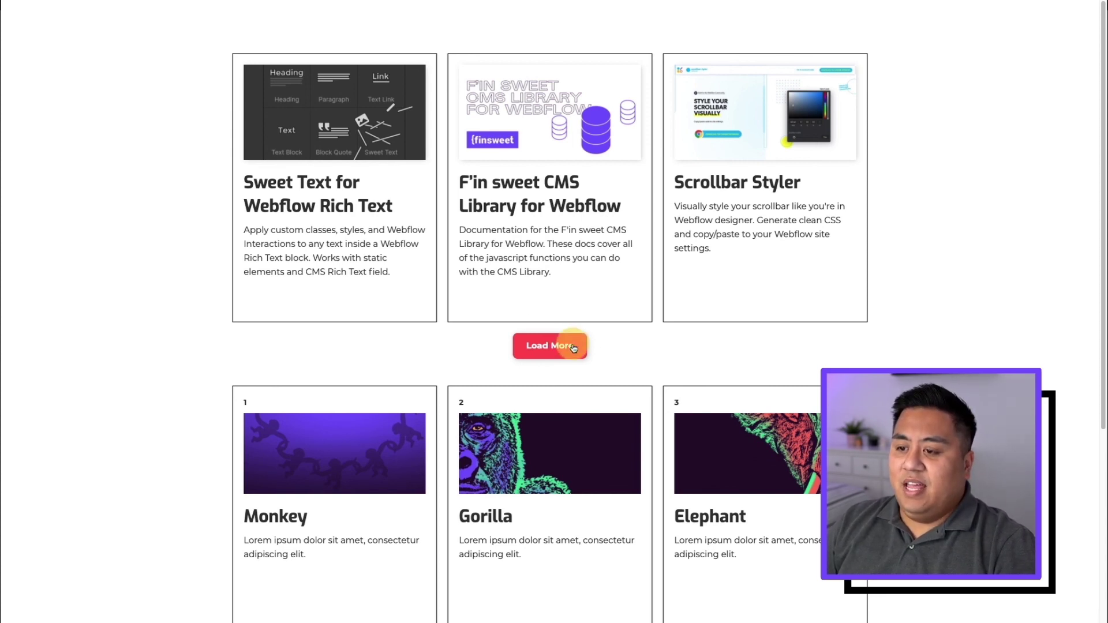
{"action": "scroll", "coordinate": [589, 396], "scroll_direction": "down", "scroll_amount": 5}
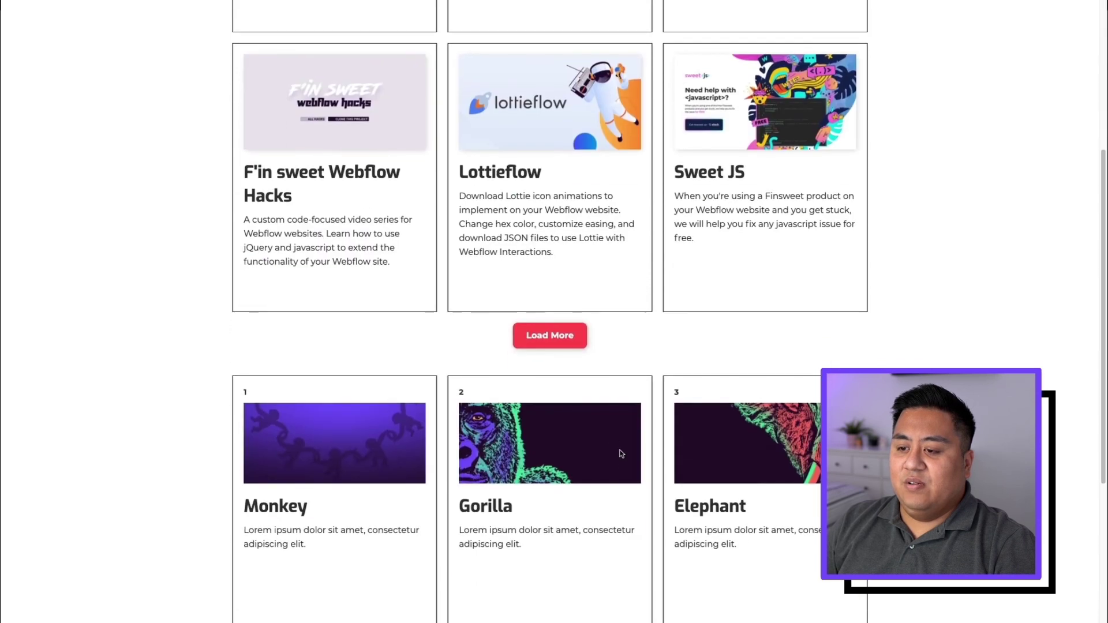